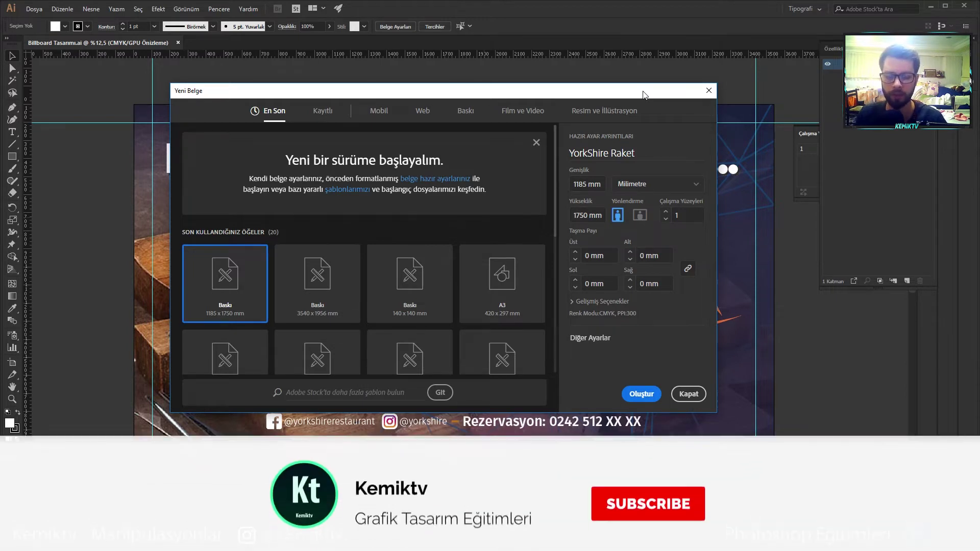
# Create the poster document, then select all billboard artwork and shift it upward.
pyautogui.click(642, 394)
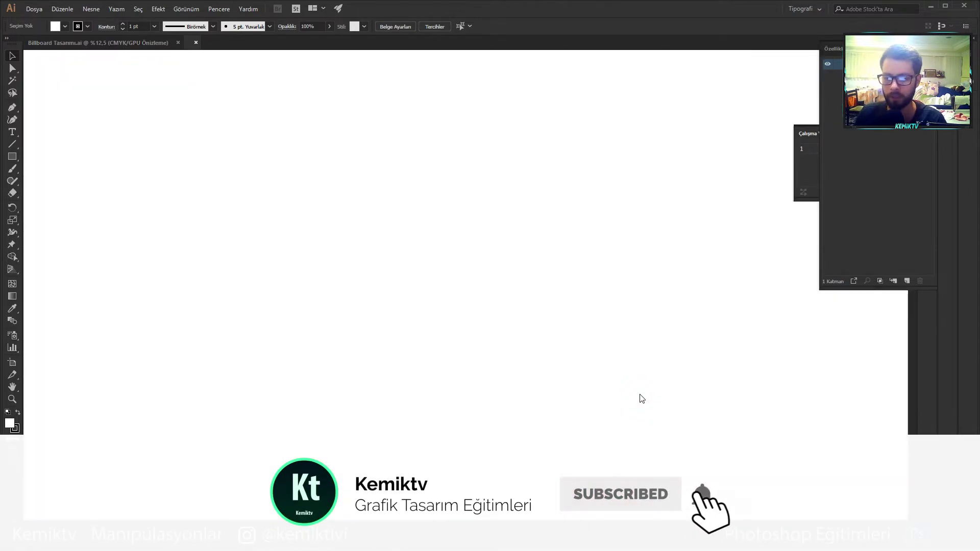
pyautogui.click(137, 45)
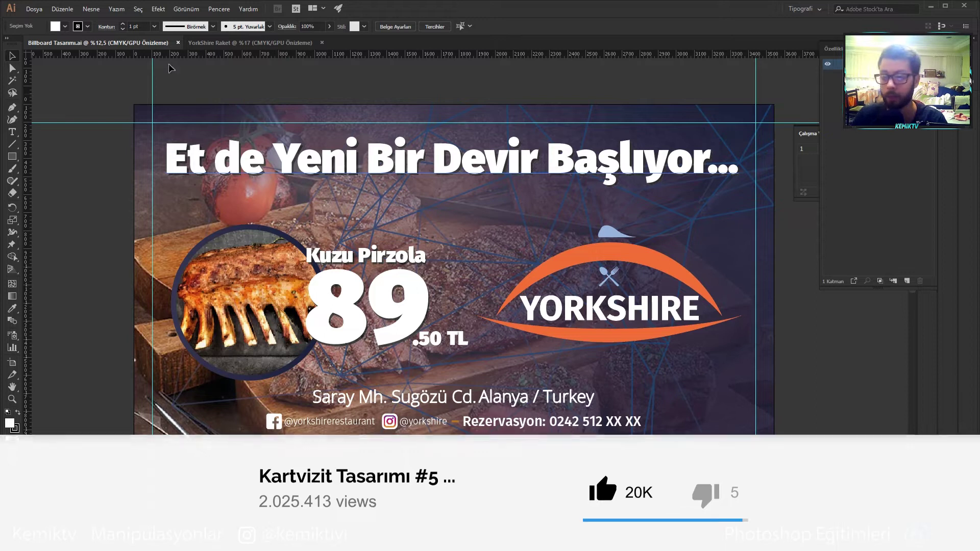
pyautogui.click(253, 158)
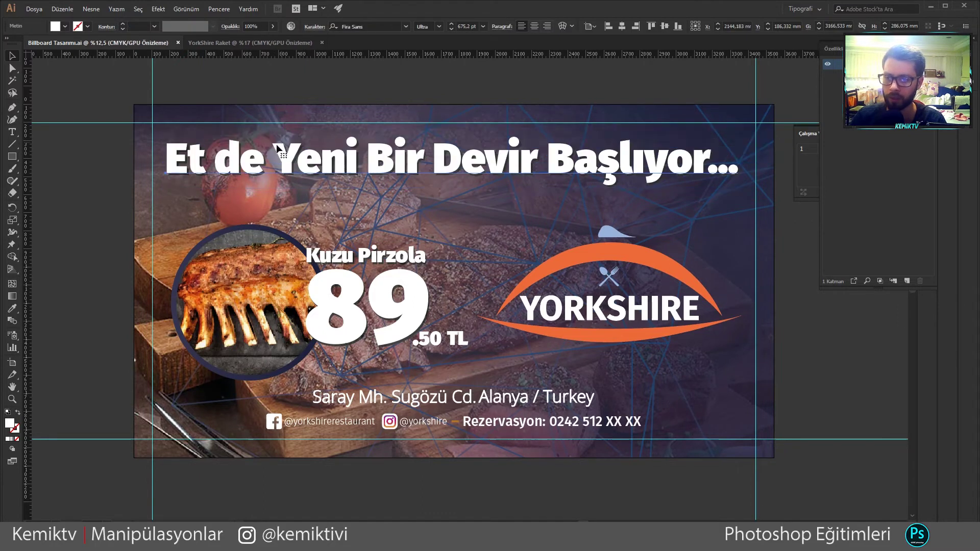
pyautogui.click(519, 82)
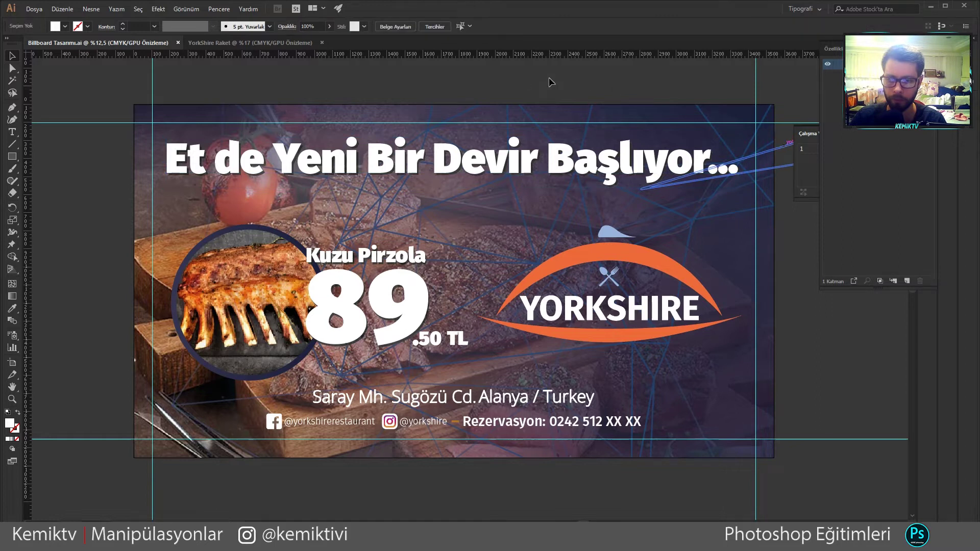
pyautogui.hotkey('ctrl', 'a')
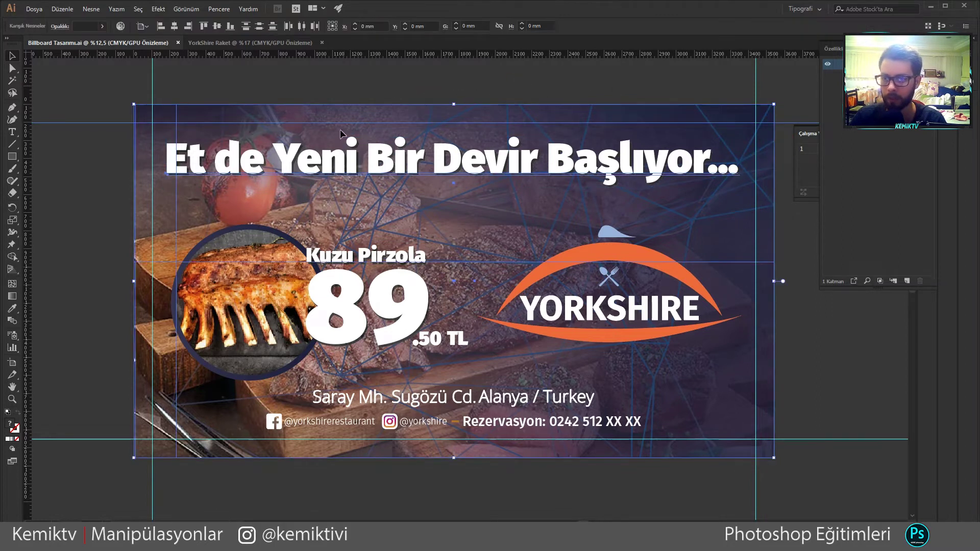
pyautogui.moveTo(368, 161); pyautogui.dragTo(341, 101)
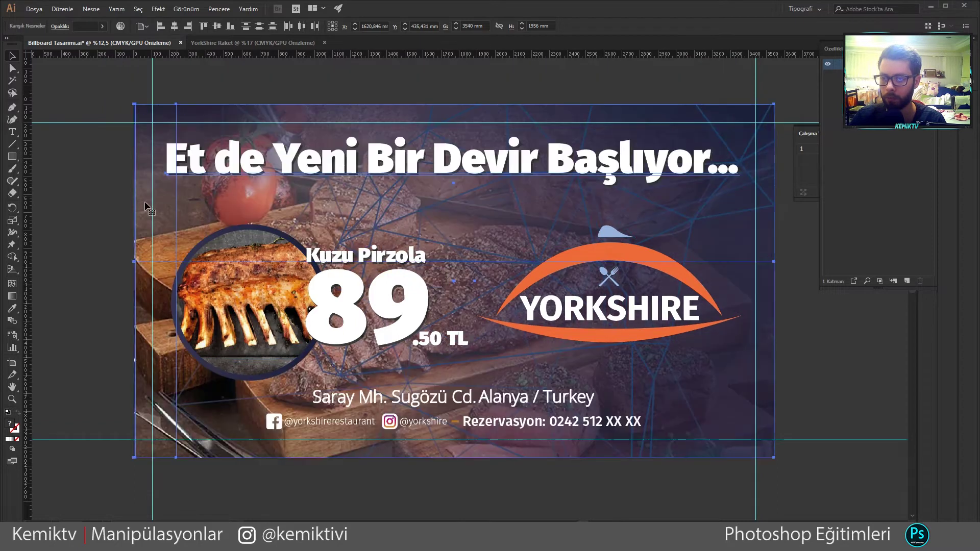
# Isolate the Et de Yeni Bir Devir Başlıyor headline and drag it to the YorkShire Raket tab.
pyautogui.click(91, 202)
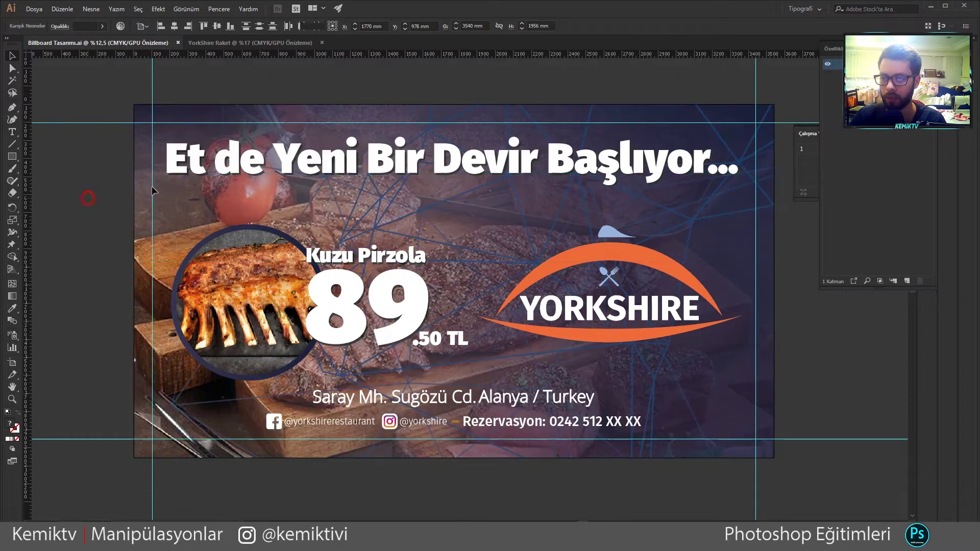
pyautogui.click(195, 169)
pyautogui.moveTo(195, 169); pyautogui.dragTo(251, 168)
pyautogui.hotkey('ctrl', 'z')
pyautogui.click(99, 176)
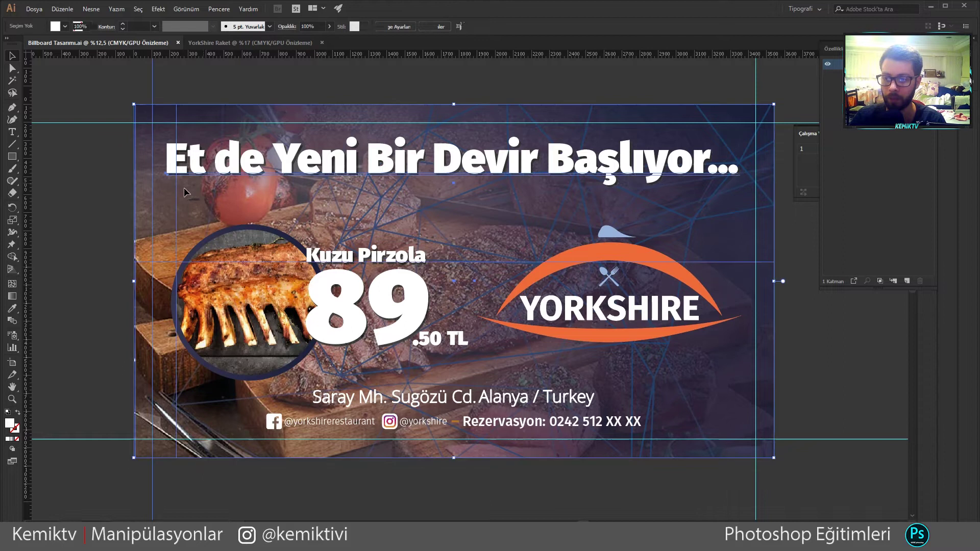
pyautogui.hotkey('ctrl', 'a')
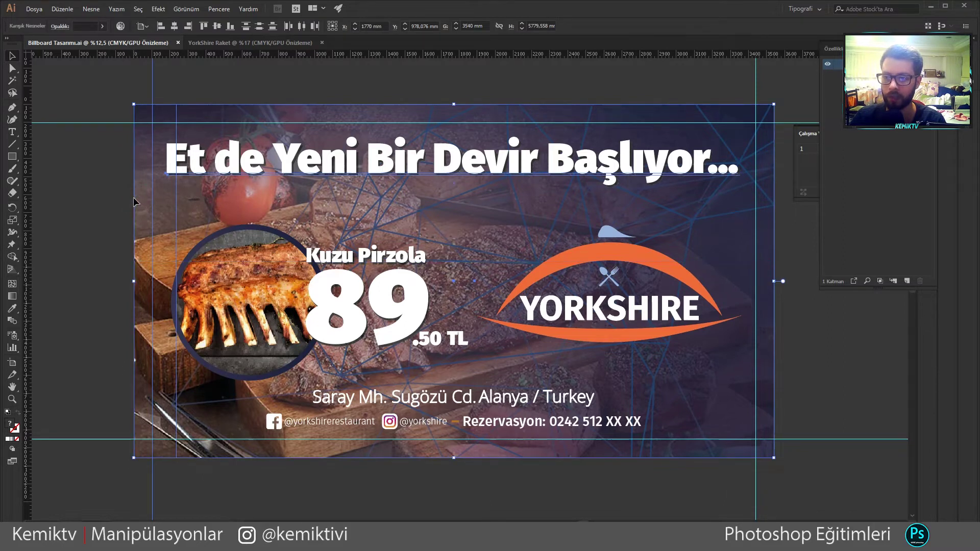
pyautogui.keyDown('shift'); pyautogui.click(134, 203); pyautogui.keyUp('shift')
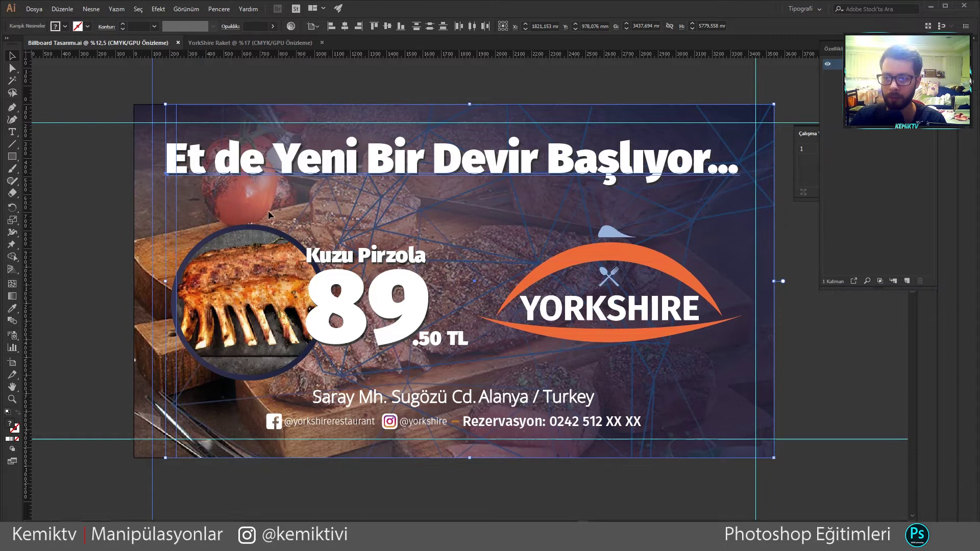
pyautogui.click(246, 176)
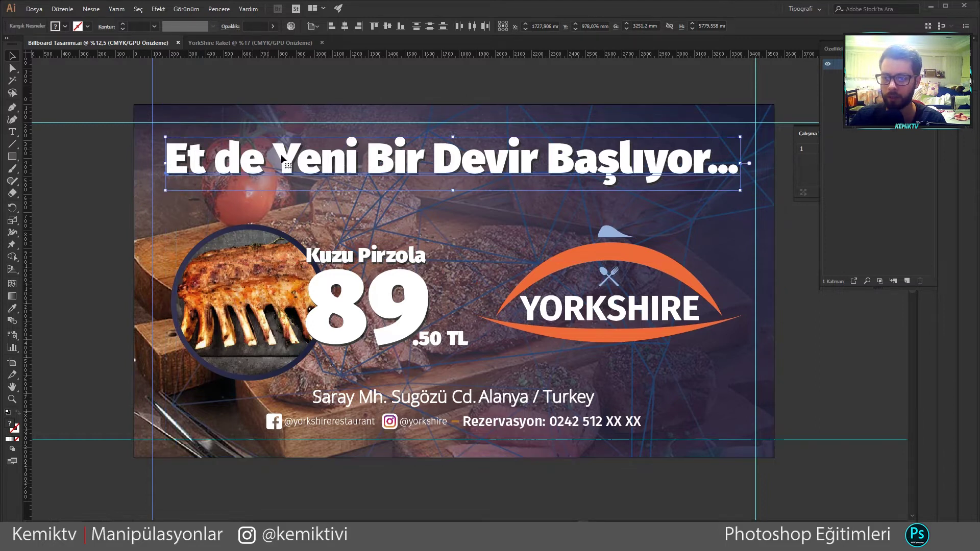
pyautogui.moveTo(283, 155); pyautogui.dragTo(257, 51)
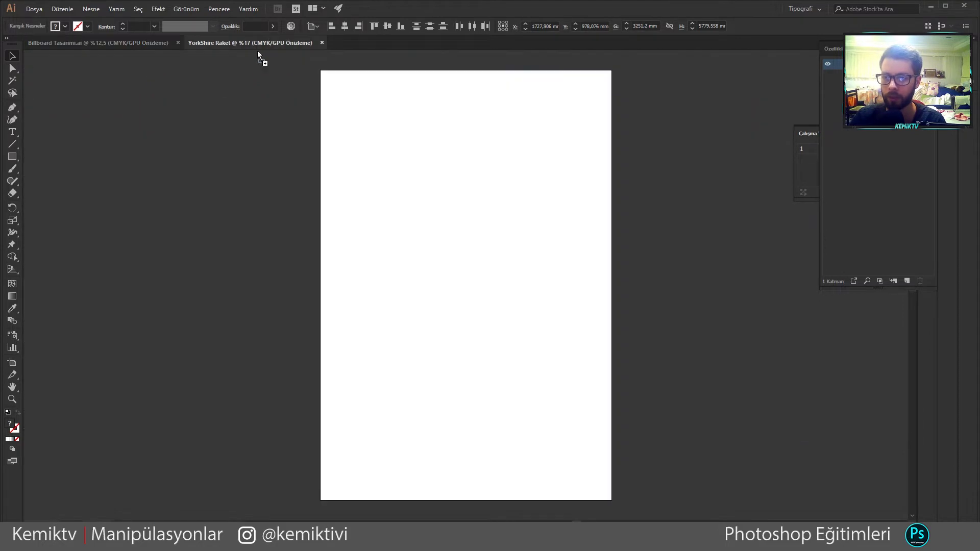
# Drop the headline right of the artboard, move the vertical guide to the left margin, show rulers.
pyautogui.moveTo(409, 167); pyautogui.dragTo(411, 164)
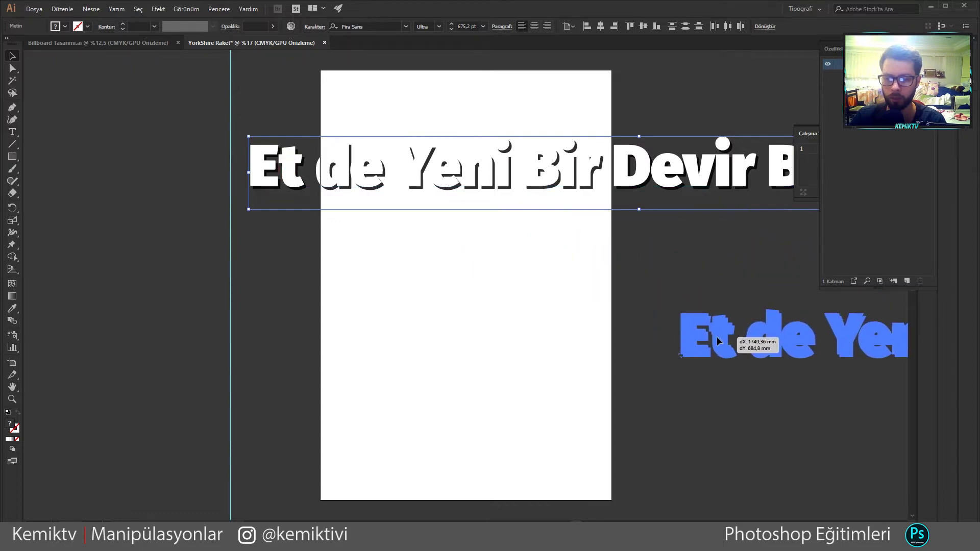
pyautogui.moveTo(283, 175); pyautogui.dragTo(713, 345)
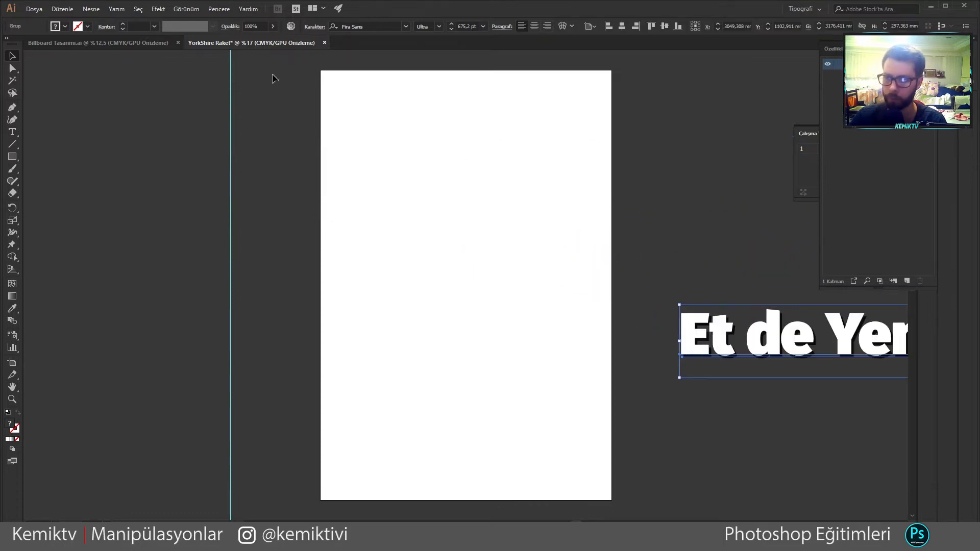
pyautogui.click(231, 99)
pyautogui.moveTo(231, 101); pyautogui.dragTo(335, 95)
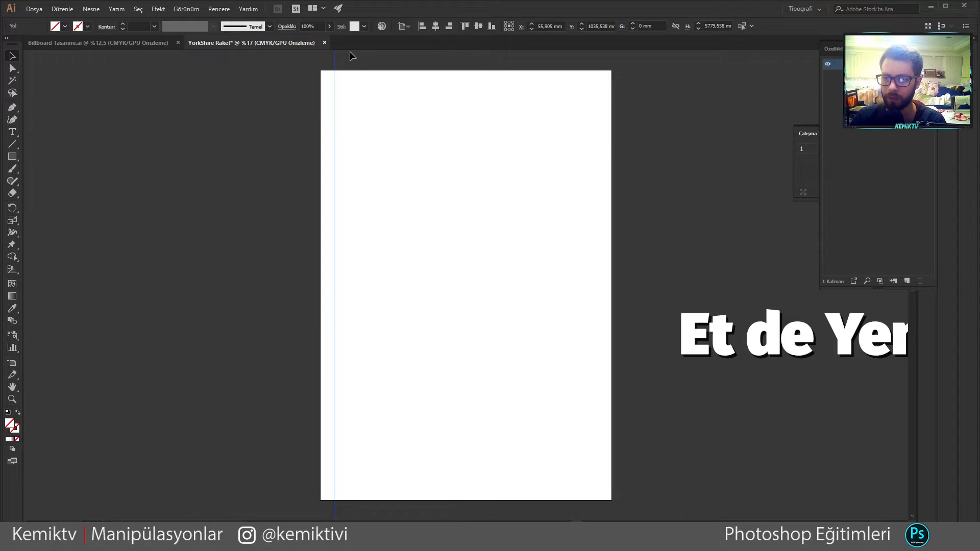
pyautogui.hotkey('ctrl', 'r')
# Drag guides to the top, right and bottom margins of the YorkShire Raket artboard.
pyautogui.moveTo(361, 57); pyautogui.dragTo(361, 82)
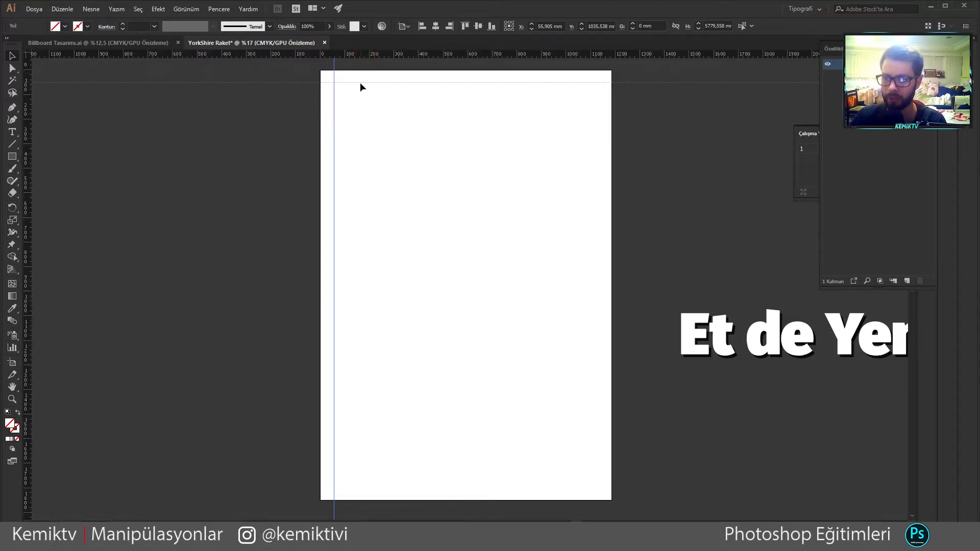
pyautogui.moveTo(27, 148); pyautogui.dragTo(600, 165)
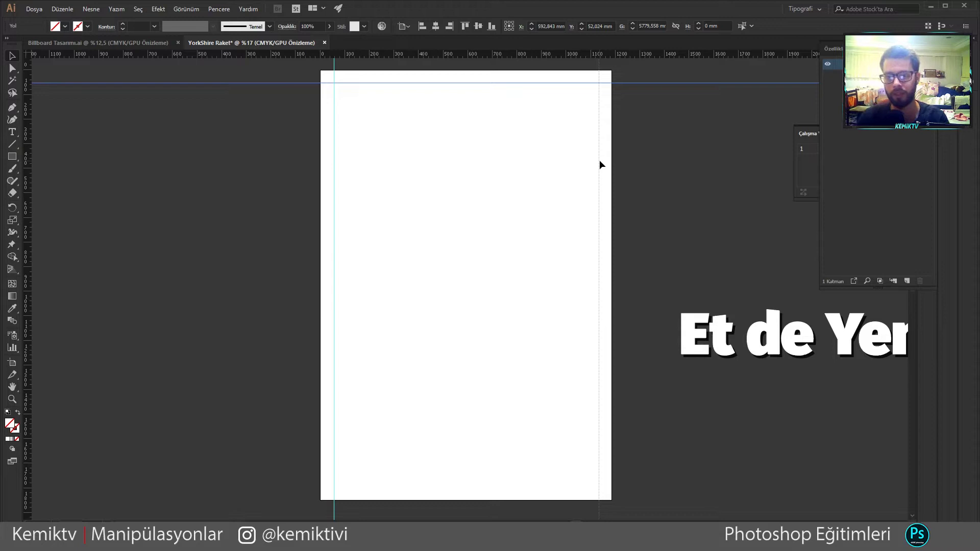
pyautogui.moveTo(601, 165); pyautogui.dragTo(600, 164)
pyautogui.moveTo(531, 53); pyautogui.dragTo(470, 484)
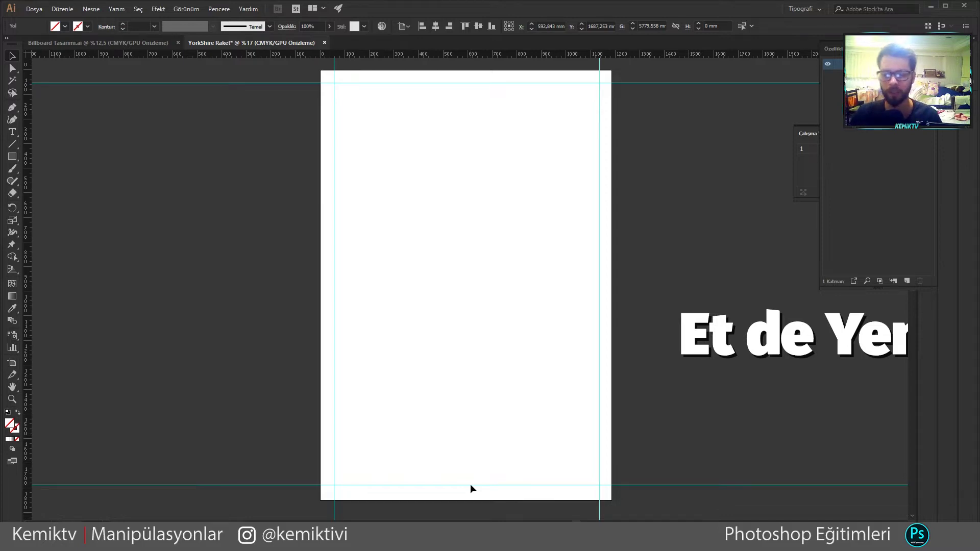
pyautogui.click(470, 484)
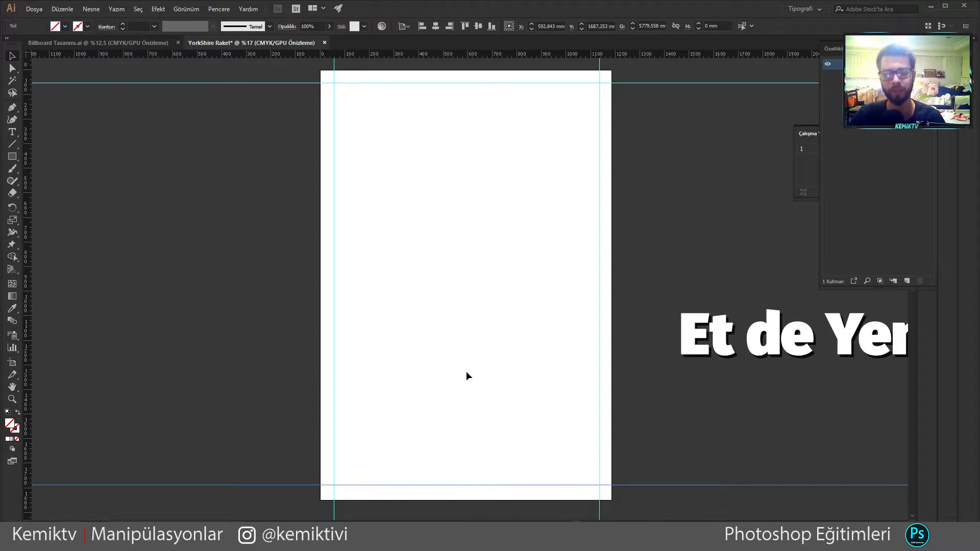
pyautogui.click(153, 46)
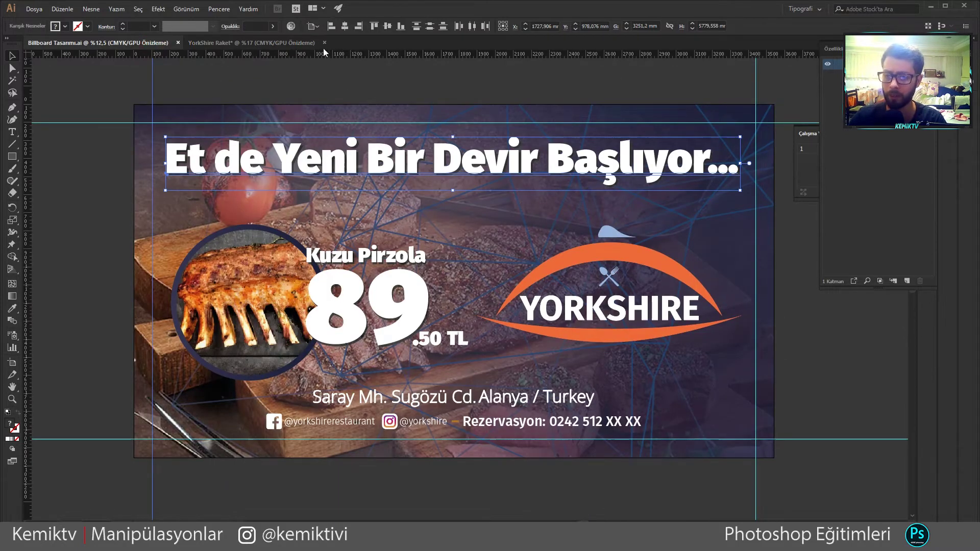
# Select the Kuzu Pirzola text and 89 digits and move them left onto the meat photo.
pyautogui.click(302, 44)
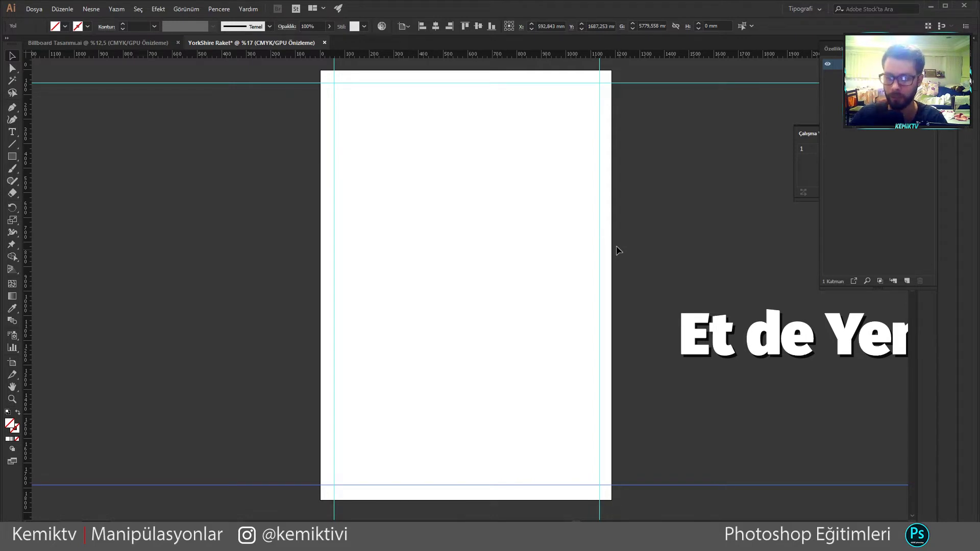
pyautogui.click(153, 43)
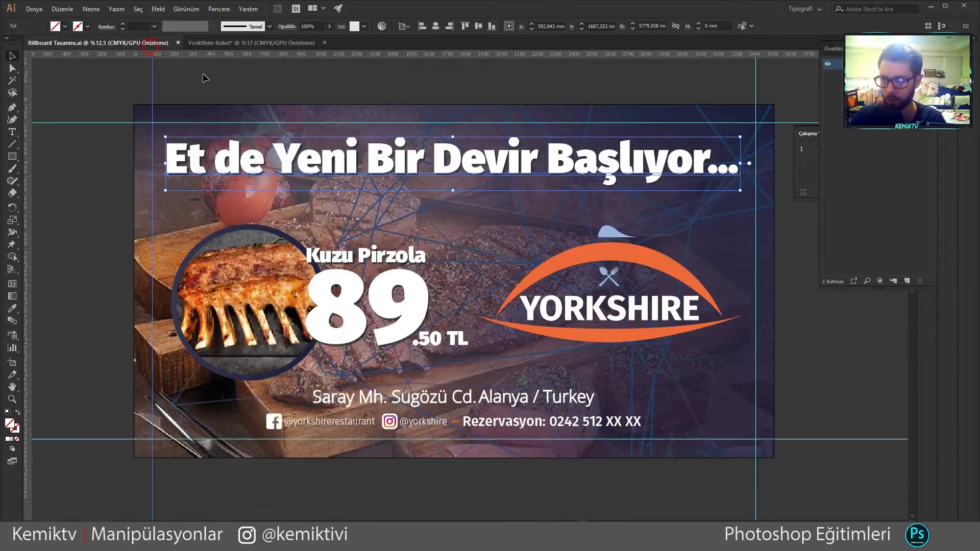
pyautogui.click(246, 262)
pyautogui.click(120, 237)
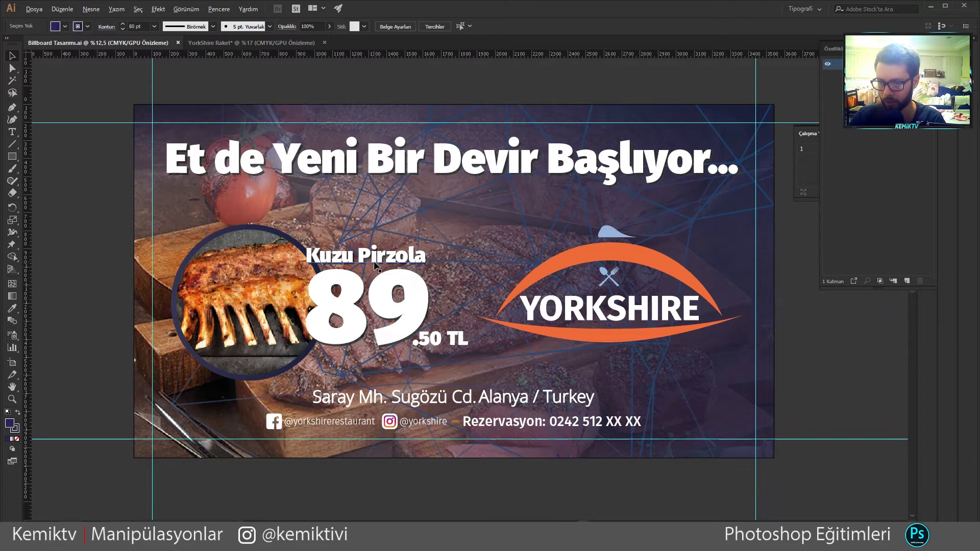
pyautogui.scroll(7, 375, 265)
pyautogui.scroll(-2, 399, 330)
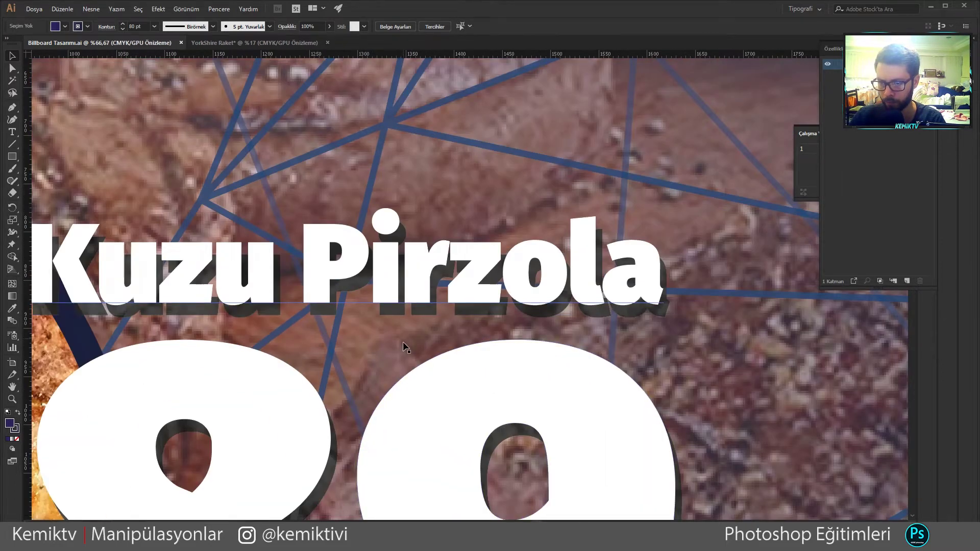
pyautogui.click(400, 337)
pyautogui.keyDown('shift'); pyautogui.click(385, 281); pyautogui.keyUp('shift')
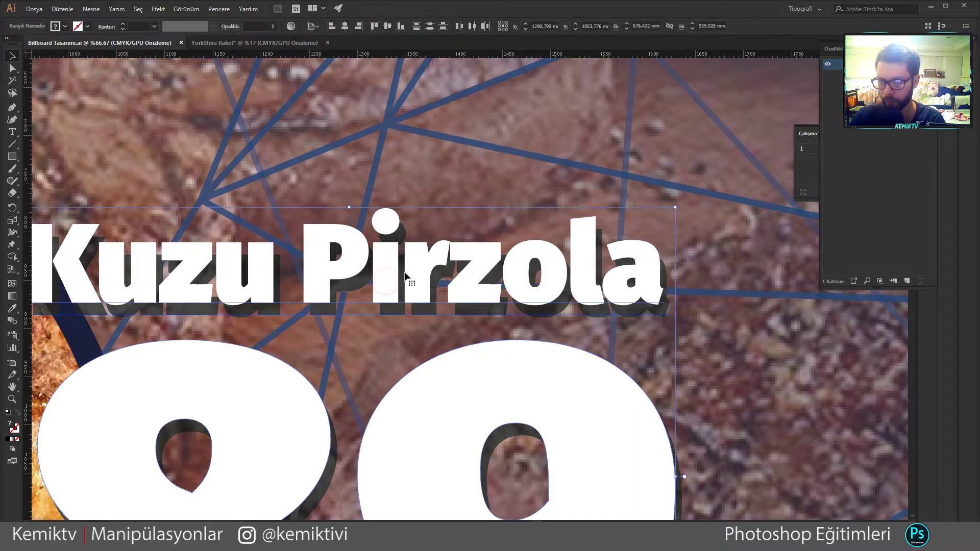
pyautogui.keyDown('shift'); pyautogui.click(483, 418); pyautogui.keyUp('shift')
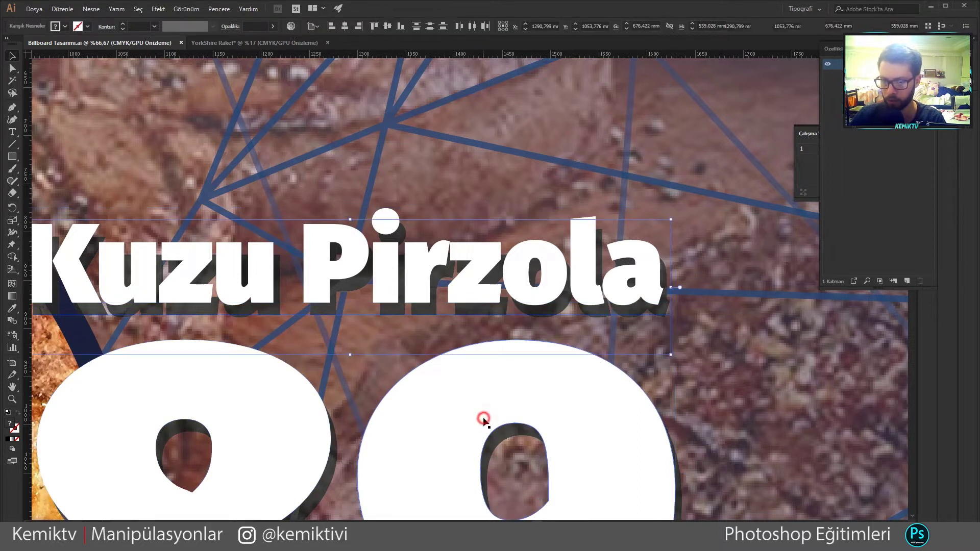
pyautogui.keyDown('shift'); pyautogui.click(416, 249); pyautogui.keyUp('shift')
pyautogui.keyDown('alt'); pyautogui.scroll(-3, 416, 249); pyautogui.keyUp('alt')
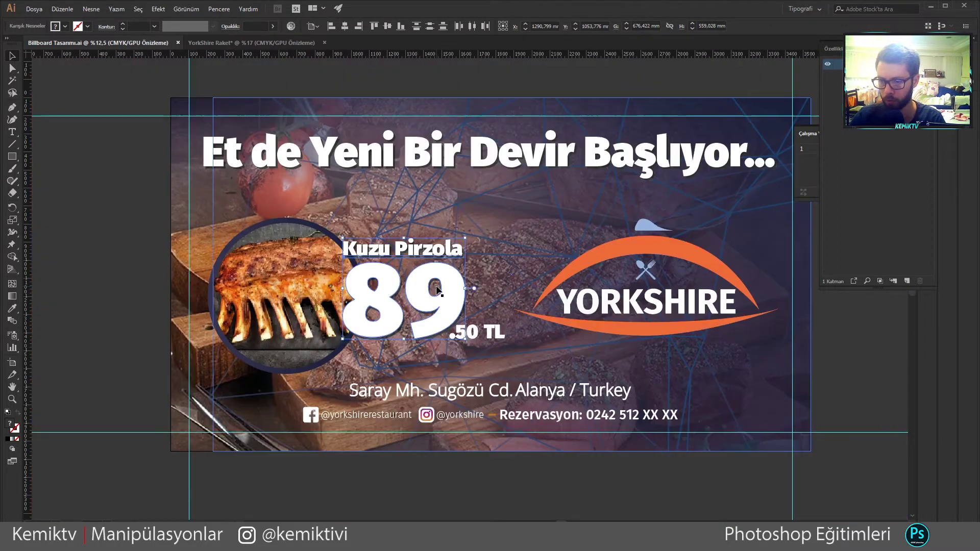
pyautogui.moveTo(418, 250); pyautogui.dragTo(312, 285)
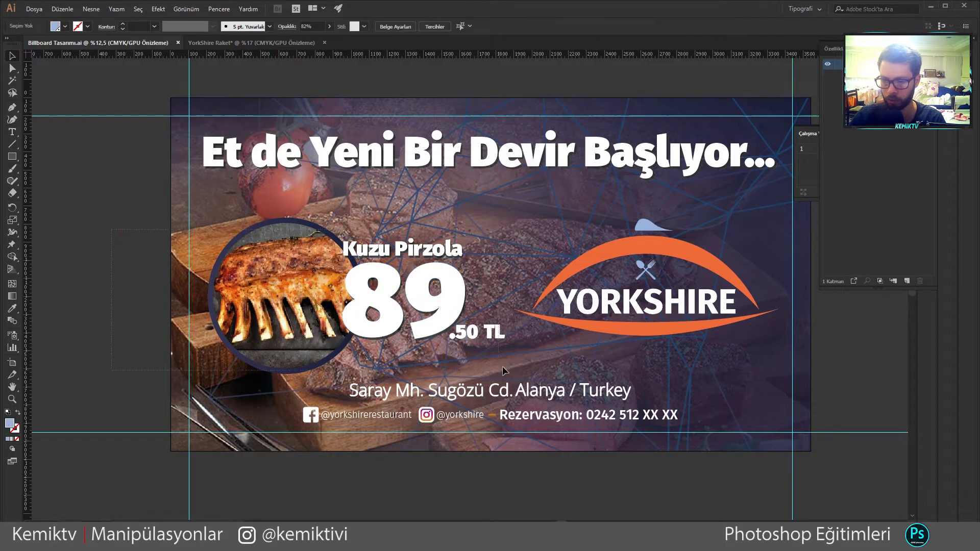
# Select the meat background photo group and remove it from the billboard.
pyautogui.hotkey('ctrl', 'a')
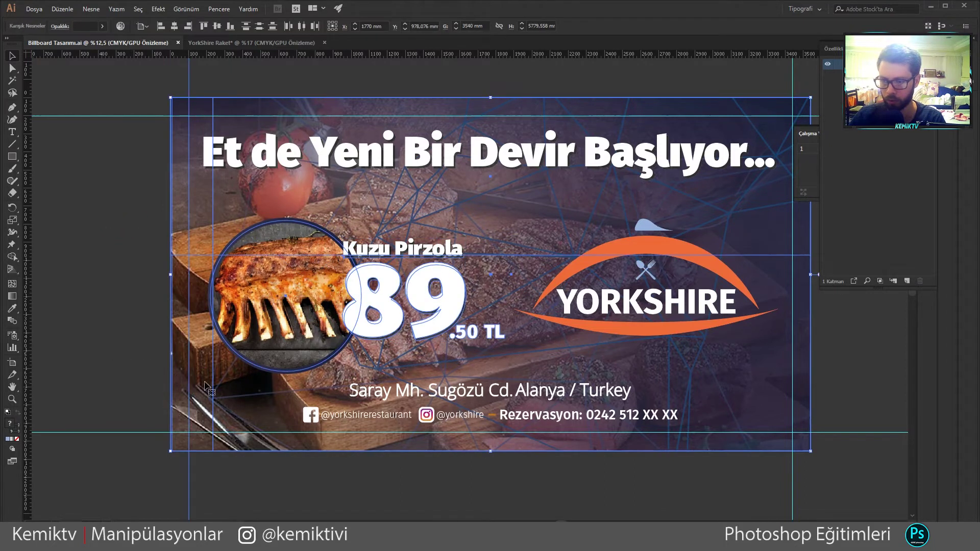
pyautogui.click(126, 312)
pyautogui.hotkey('ctrl', 'a')
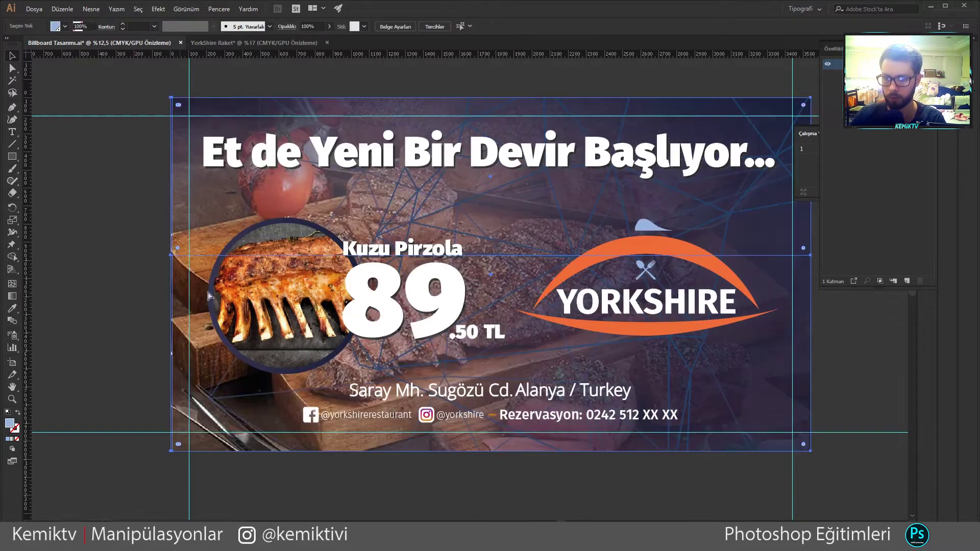
pyautogui.click(757, 330)
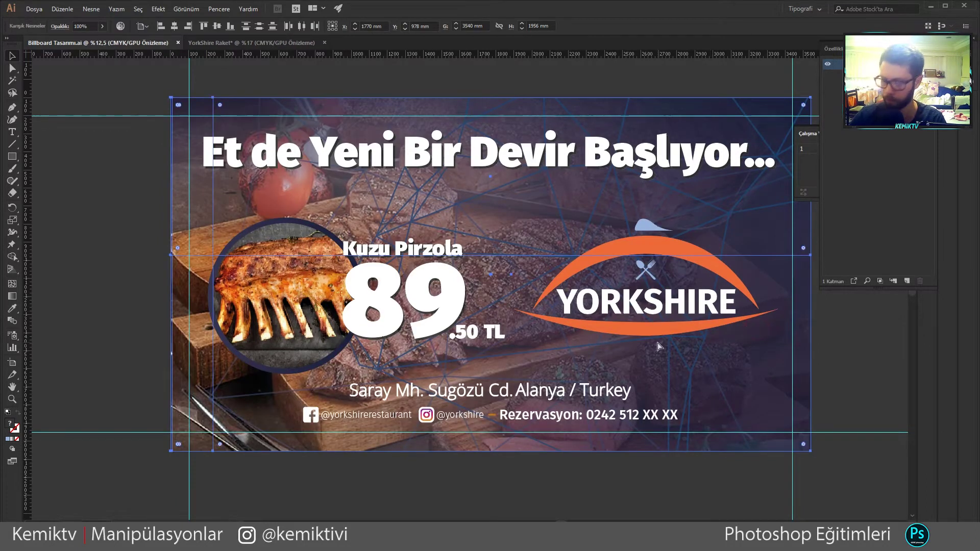
pyautogui.press('Delete')
# Paste the meat background photo into the poster and align it to the artboard top.
pyautogui.click(291, 43)
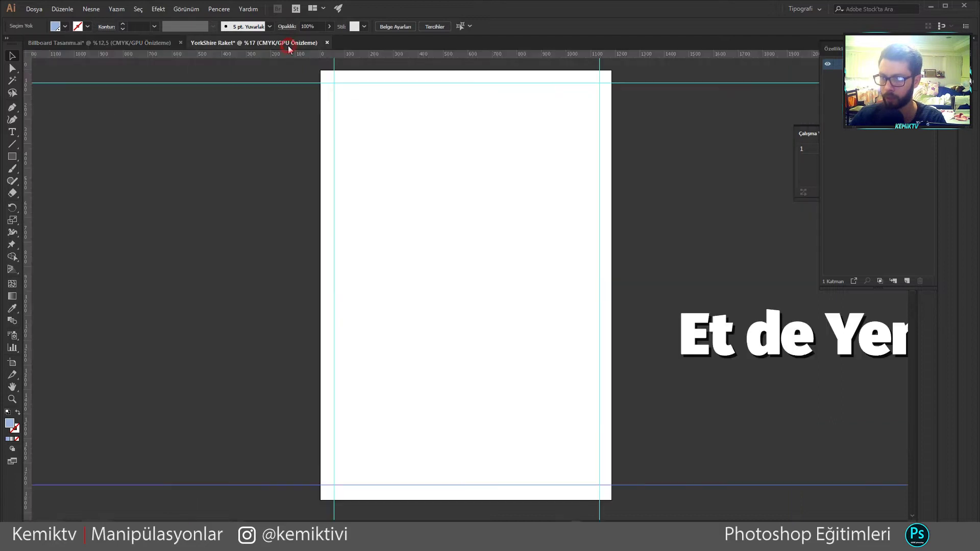
pyautogui.hotkey('ctrl', 'v')
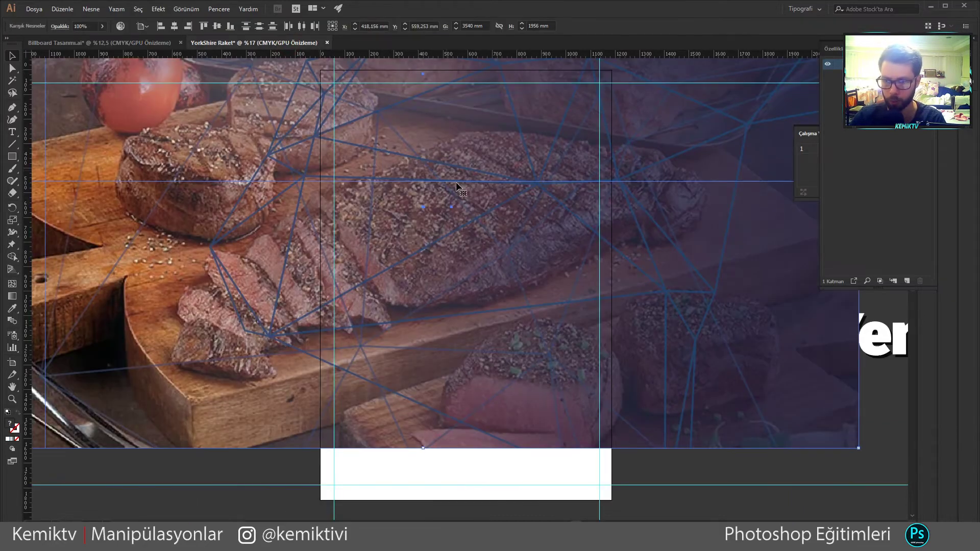
pyautogui.hotkey('ctrl', '-')
pyautogui.hotkey('ctrl', '-')
pyautogui.hotkey('ctrl', '-')
pyautogui.scroll(3, 467, 238)
pyautogui.moveTo(478, 186); pyautogui.dragTo(462, 259)
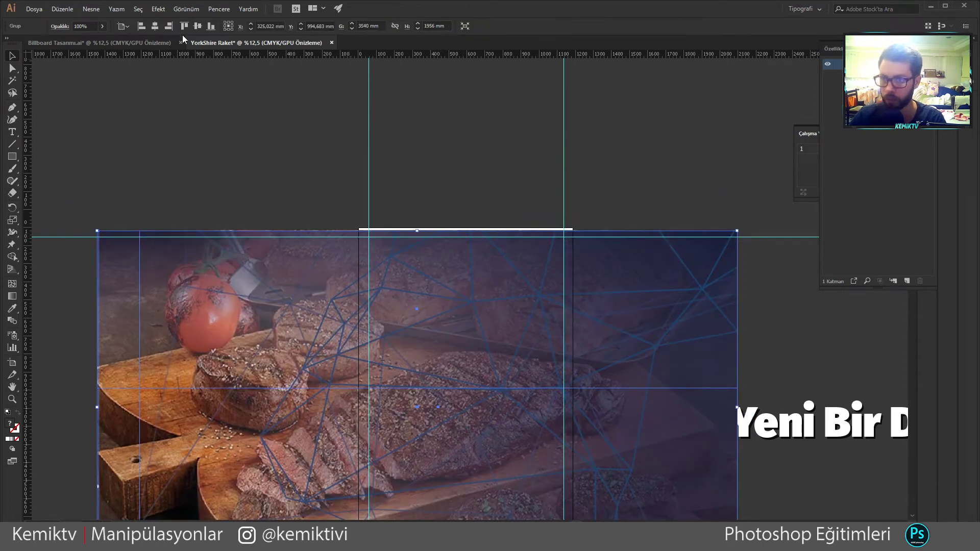
pyautogui.click(182, 26)
pyautogui.scroll(-5, 400, 372)
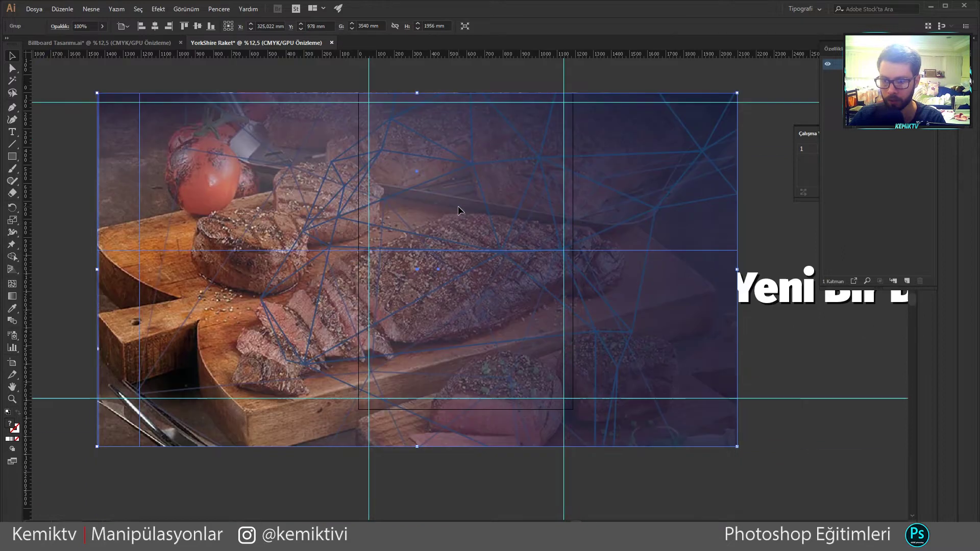
# Scale the photo to the 1750 mm artboard height and draw a 1185×1750 mm rectangle over it.
pyautogui.moveTo(417, 385); pyautogui.dragTo(418, 349)
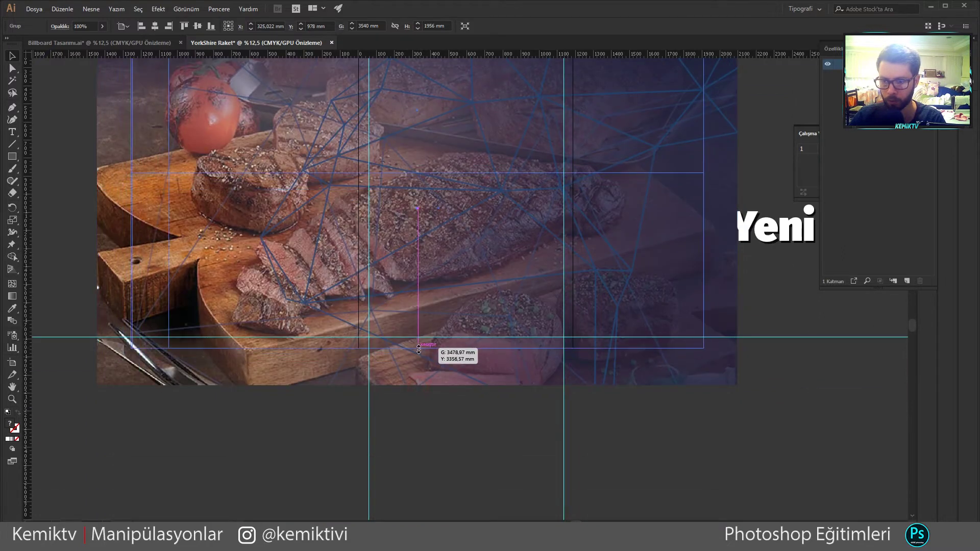
pyautogui.scroll(4, 418, 349)
pyautogui.moveTo(435, 222); pyautogui.dragTo(492, 222)
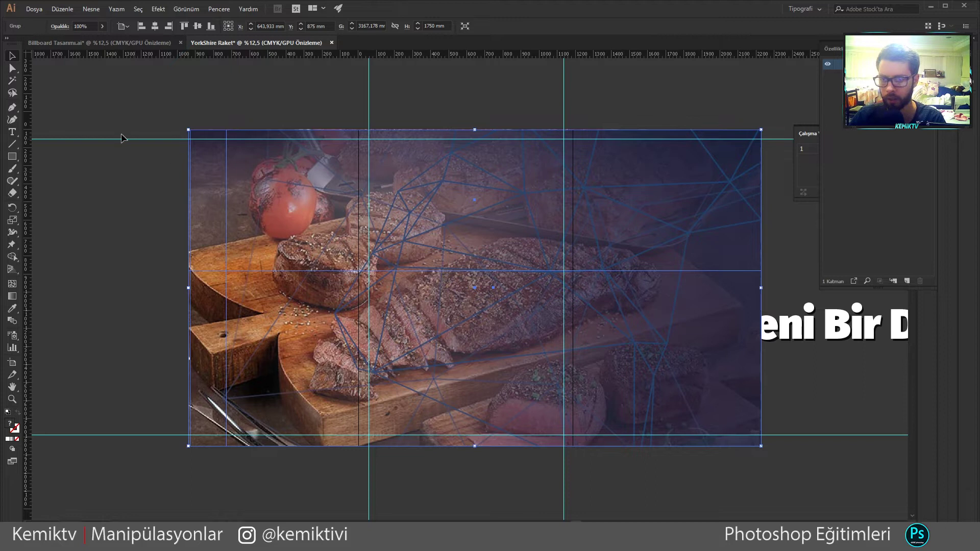
pyautogui.click(10, 159)
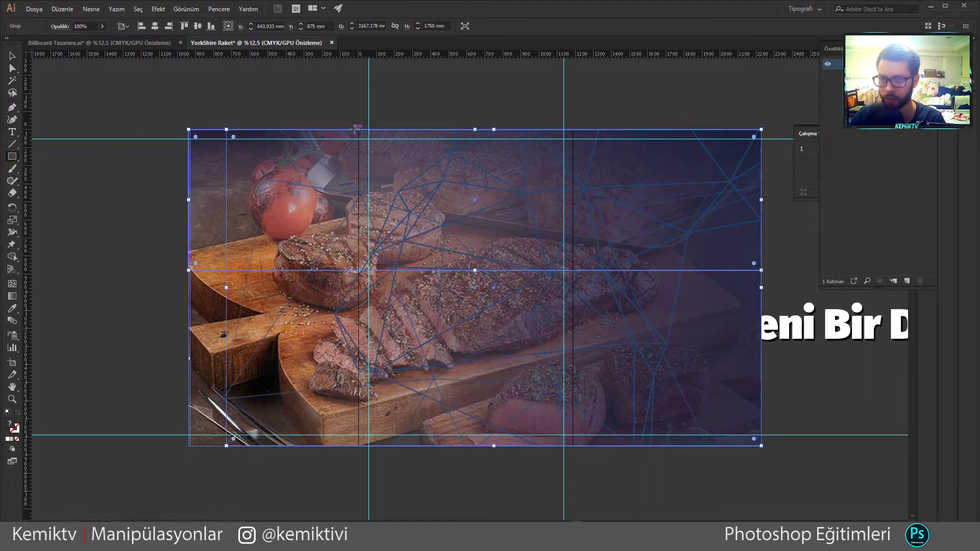
pyautogui.moveTo(359, 130); pyautogui.dragTo(573, 446)
# Clip the meat photo to the poster rectangle with Kırpma Maskesi Oluştur.
pyautogui.click(9, 55)
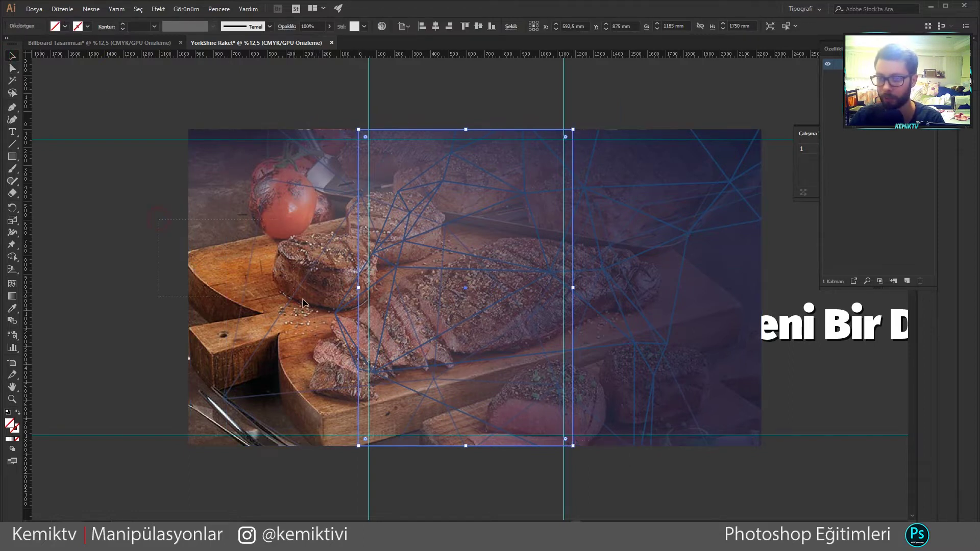
pyautogui.keyDown('shift'); pyautogui.click(412, 341); pyautogui.keyUp('shift')
pyautogui.keyDown('shift'); pyautogui.click(740, 332); pyautogui.keyUp('shift')
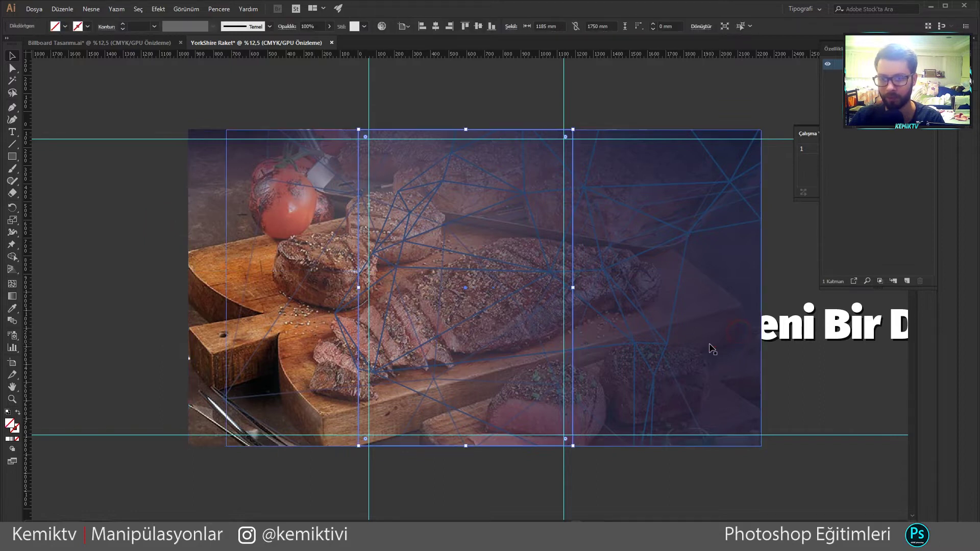
pyautogui.keyDown('shift'); pyautogui.click(708, 280); pyautogui.keyUp('shift')
pyautogui.rightClick(693, 281)
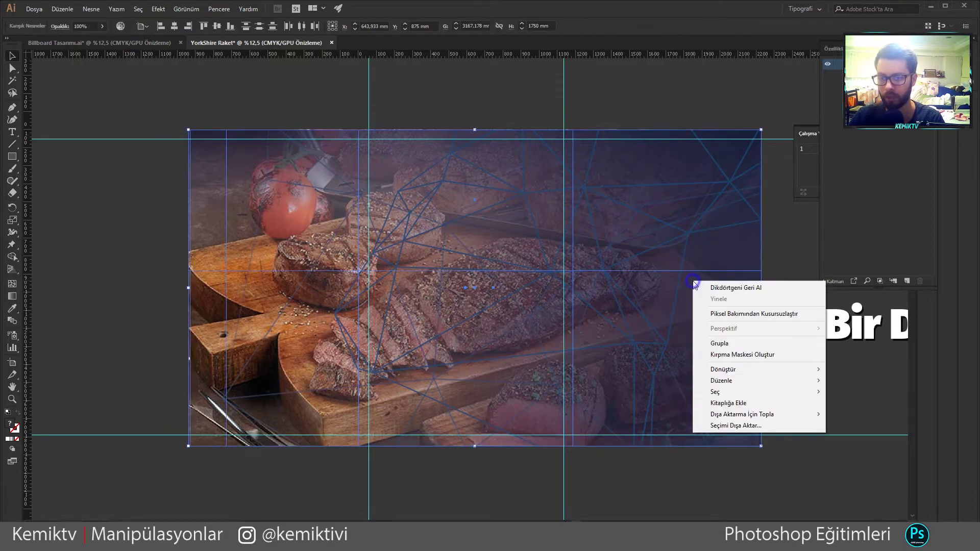
pyautogui.click(735, 355)
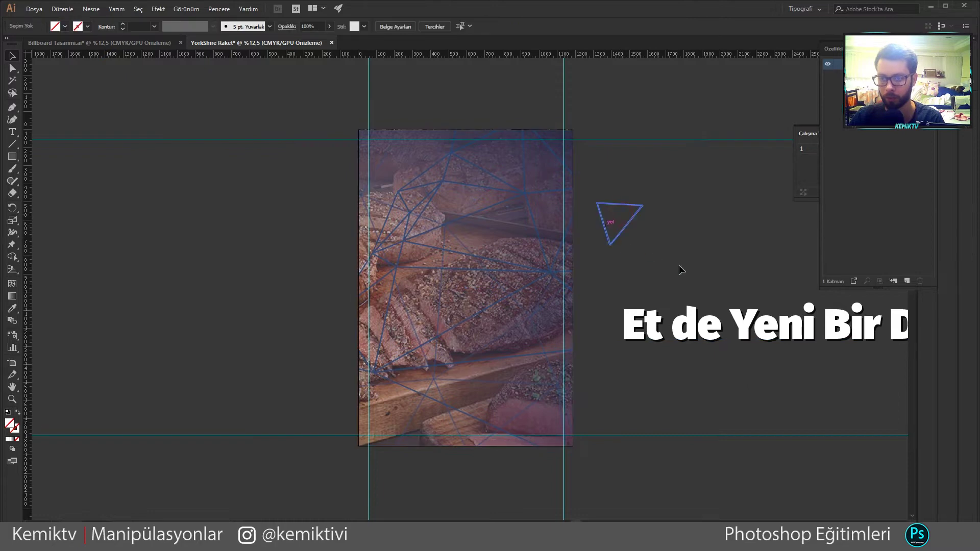
# Scale the headline down, bring it to front, and fit it across the poster top.
pyautogui.scroll(-1, 694, 321)
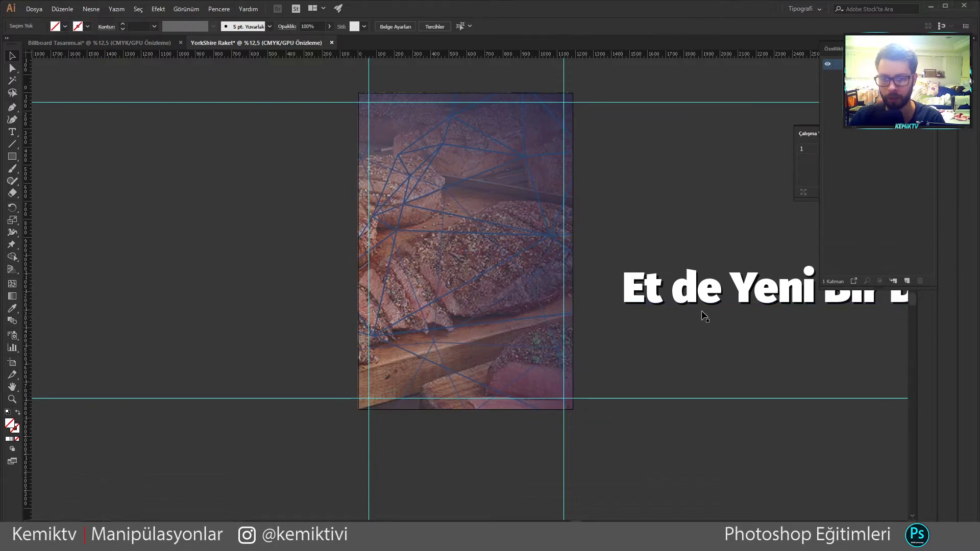
pyautogui.moveTo(712, 306); pyautogui.dragTo(410, 307)
pyautogui.moveTo(432, 252); pyautogui.dragTo(558, 363)
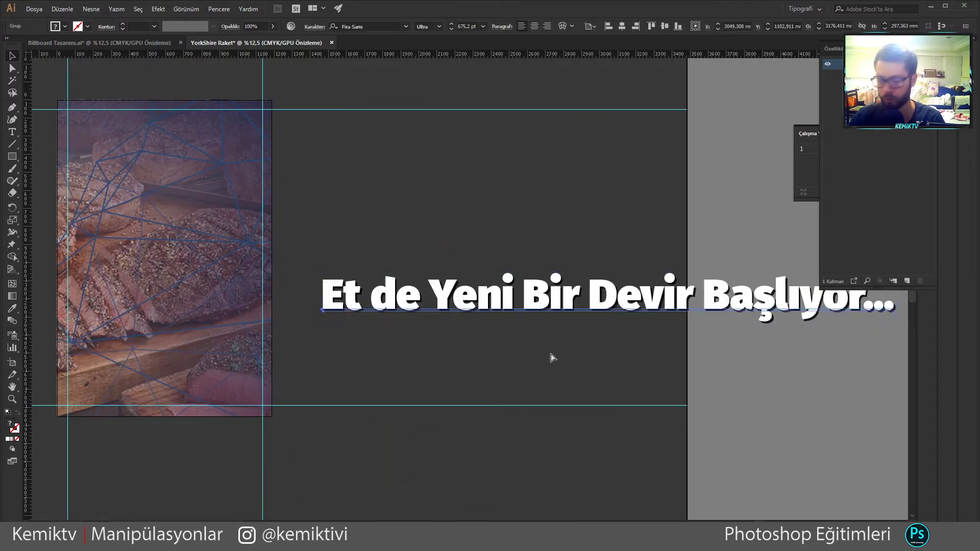
pyautogui.click(664, 283)
pyautogui.moveTo(608, 272)
pyautogui.mouseDown()
pyautogui.moveTo(624, 307)
pyautogui.moveTo(189, 126)
pyautogui.mouseUp()
pyautogui.rightClick(261, 127)
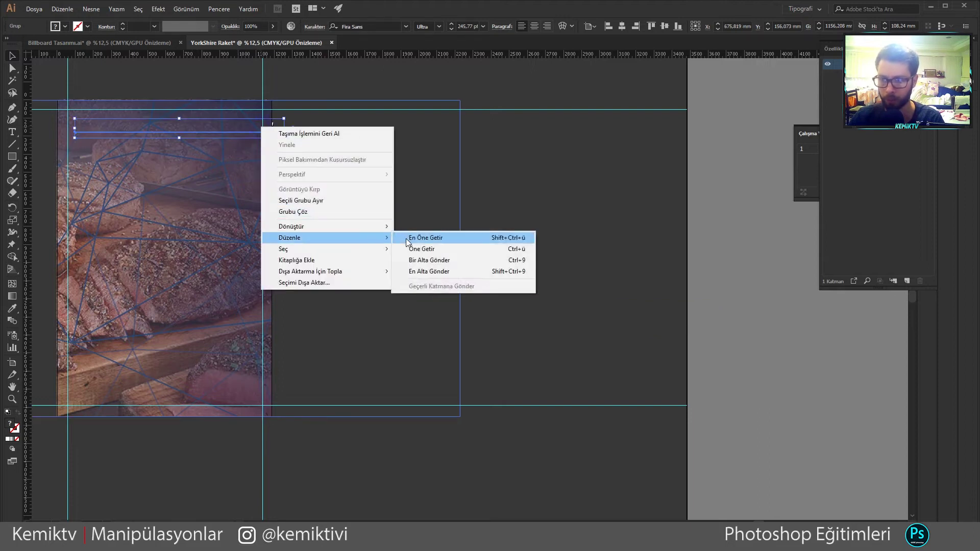
pyautogui.moveTo(291, 237)
pyautogui.click(419, 238)
pyautogui.moveTo(284, 128); pyautogui.dragTo(256, 127)
pyautogui.hscroll(-5, 271, 195)
pyautogui.scroll(1, 271, 195)
pyautogui.click(271, 195)
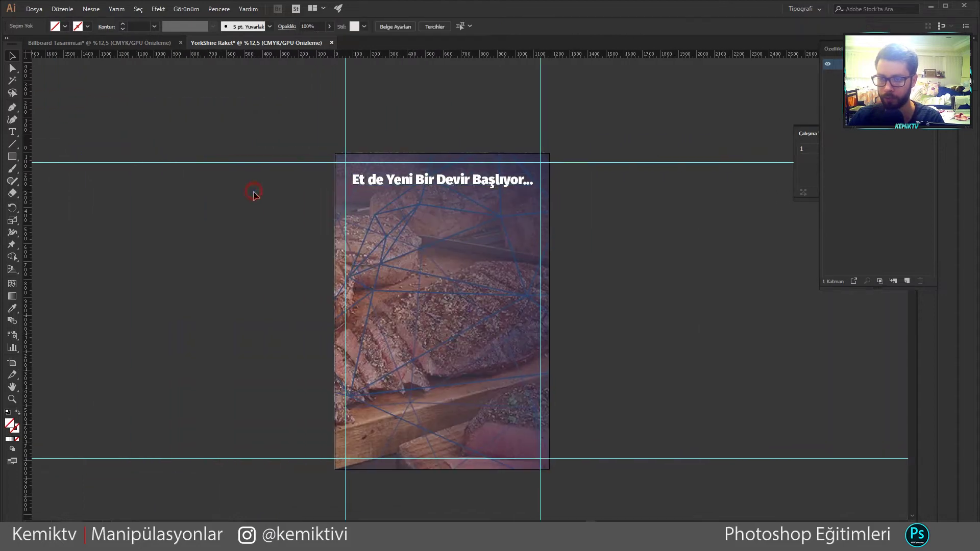
# Copy the Kuzu Pirzola 89.50 TL price block onto the poster and shrink it to fit.
pyautogui.click(149, 42)
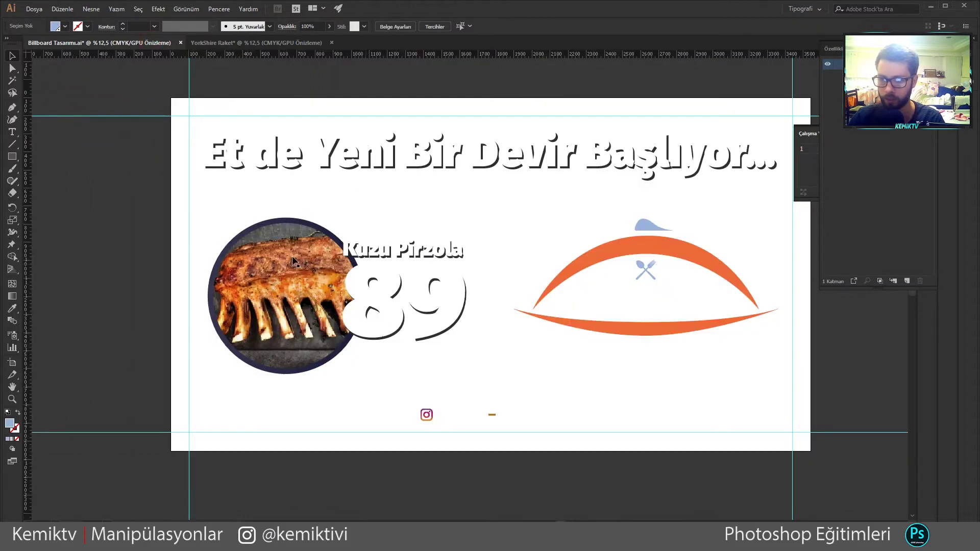
pyautogui.moveTo(213, 212); pyautogui.dragTo(451, 358)
pyautogui.moveTo(380, 292)
pyautogui.mouseDown()
pyautogui.moveTo(482, 378)
pyautogui.moveTo(516, 367)
pyautogui.moveTo(516, 348)
pyautogui.mouseUp()
pyautogui.moveTo(657, 350); pyautogui.dragTo(535, 361)
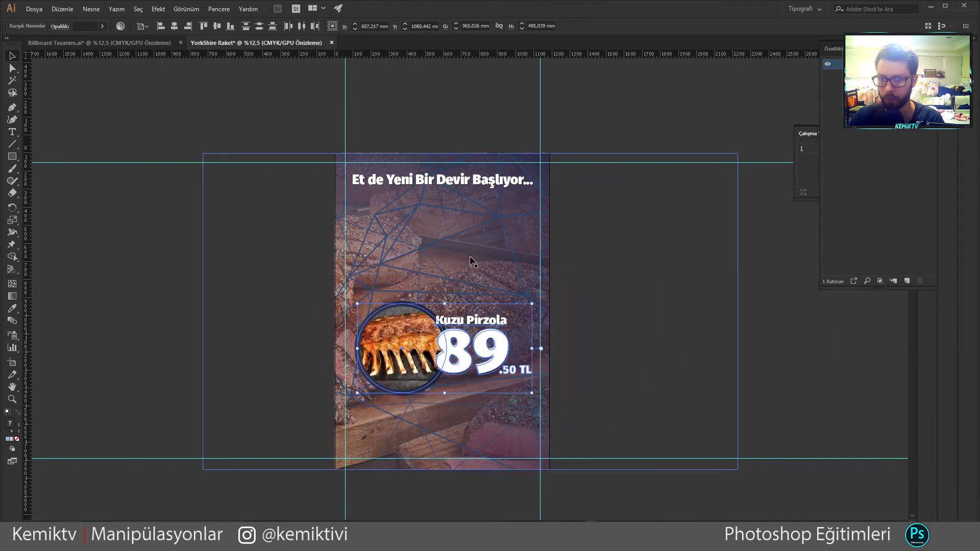
# Copy the address and social-media line to the poster bottom, sized across its width.
pyautogui.click(146, 43)
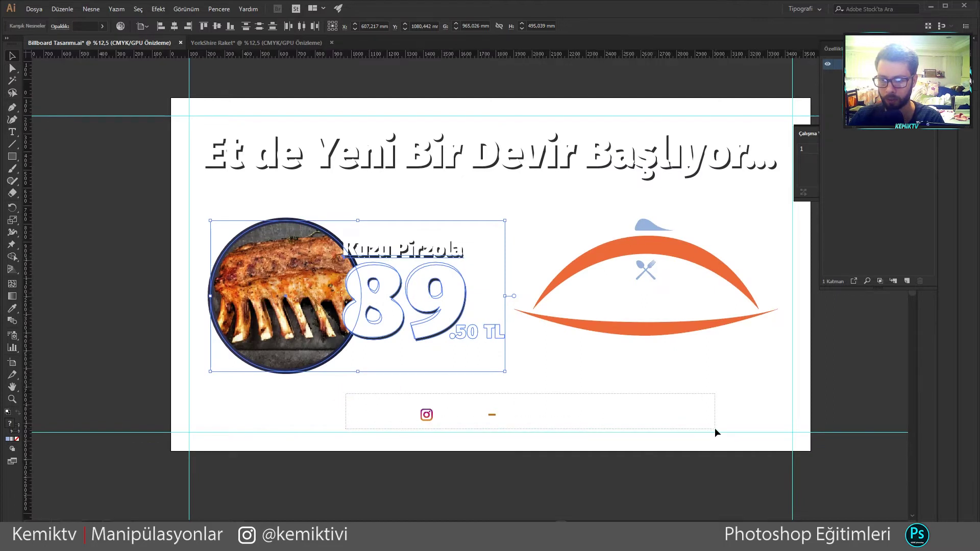
pyautogui.moveTo(715, 431); pyautogui.dragTo(521, 408)
pyautogui.moveTo(363, 403); pyautogui.dragTo(255, 43)
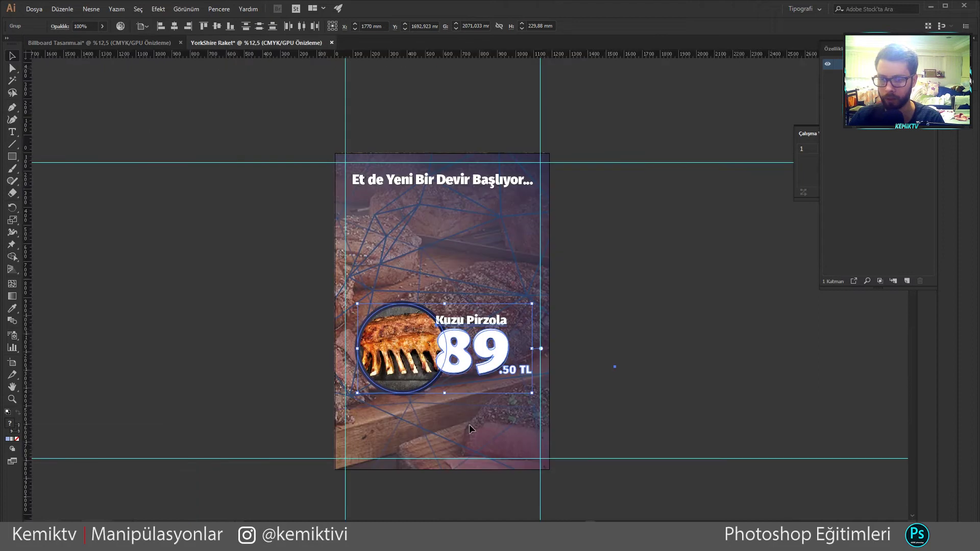
pyautogui.moveTo(255, 43); pyautogui.dragTo(470, 424)
pyautogui.moveTo(749, 432); pyautogui.dragTo(441, 432)
pyautogui.moveTo(375, 434); pyautogui.dragTo(359, 435)
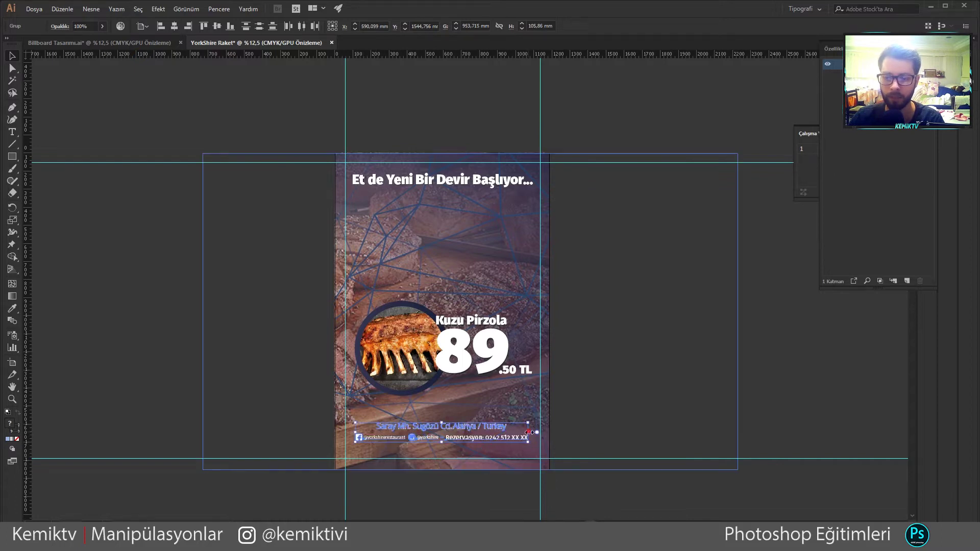
pyautogui.click(635, 420)
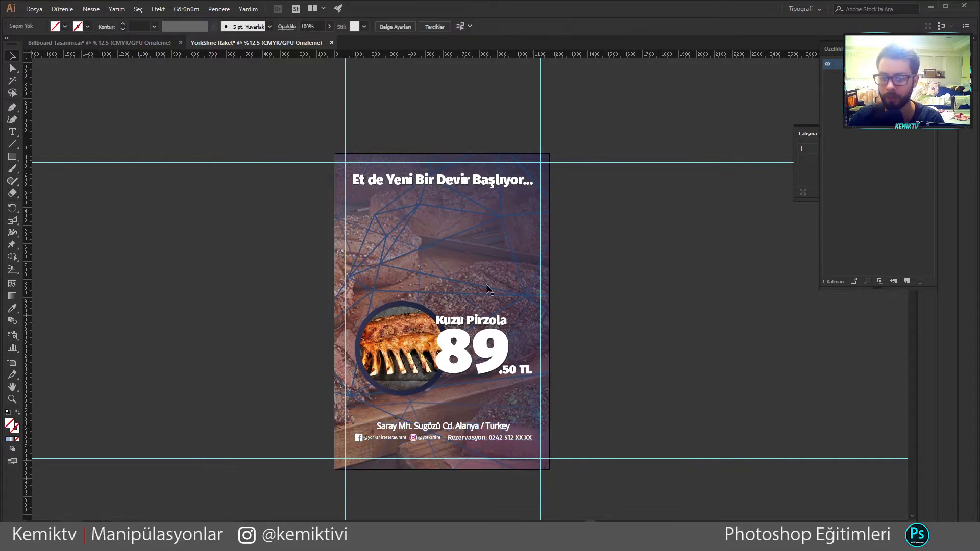
pyautogui.click(164, 46)
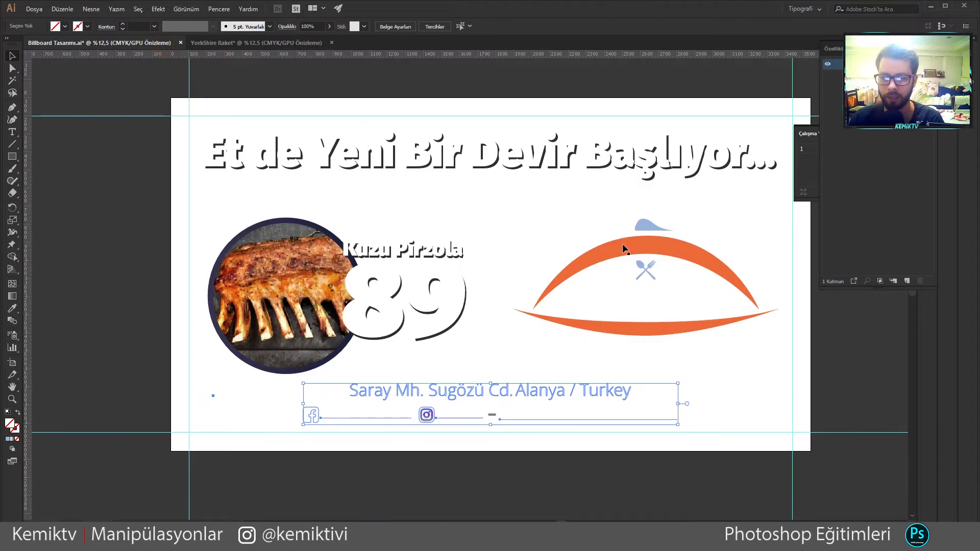
# Drag the YORKSHIRE logo onto the poster, centre it horizontally, and nudge it up under the headline.
pyautogui.click(638, 257)
pyautogui.moveTo(652, 248)
pyautogui.mouseDown()
pyautogui.moveTo(429, 241)
pyautogui.moveTo(433, 283)
pyautogui.moveTo(448, 219)
pyautogui.mouseUp()
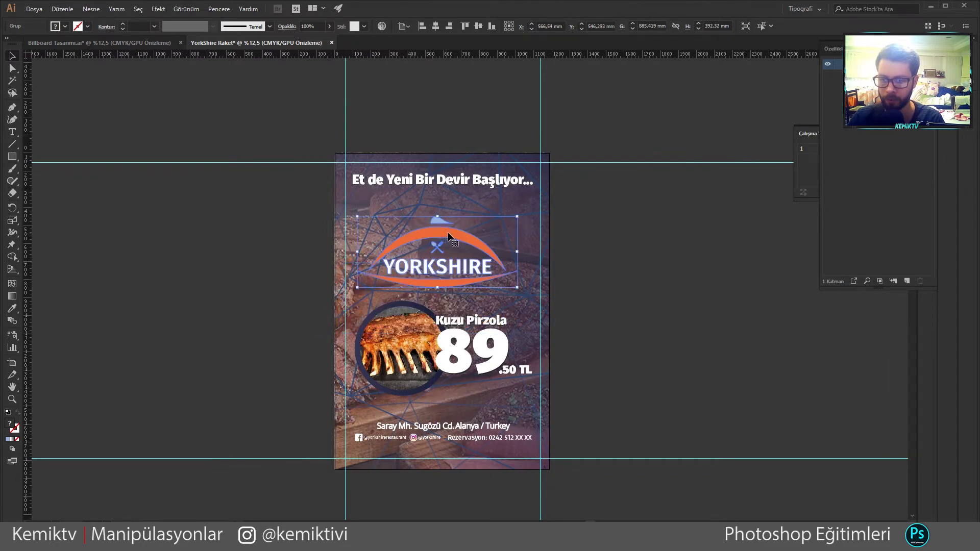
pyautogui.click(436, 25)
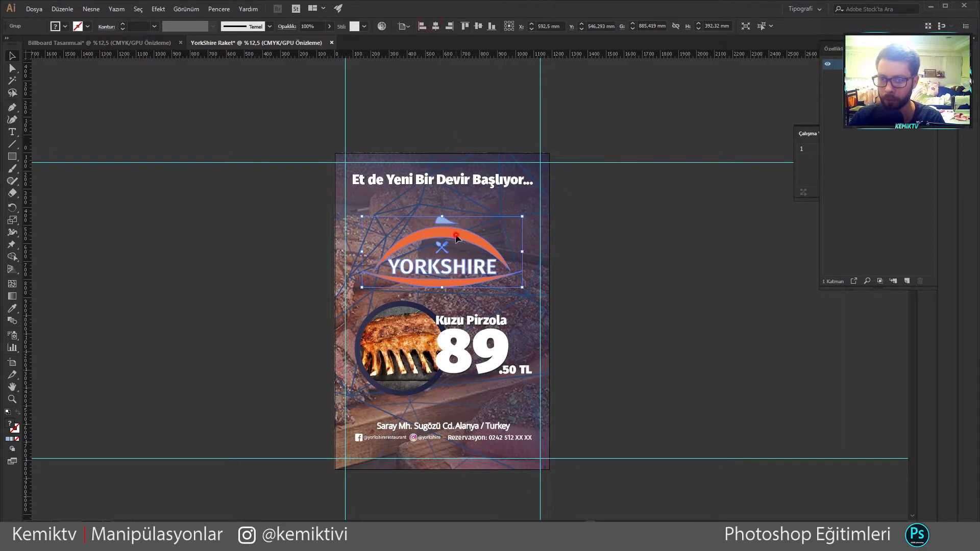
pyautogui.moveTo(494, 232); pyautogui.dragTo(498, 144)
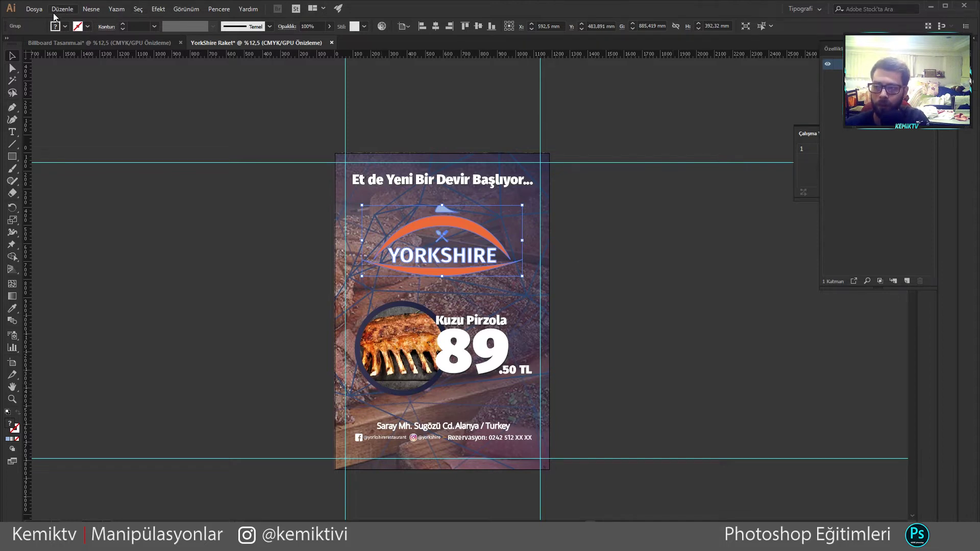
# Leave Artboard editing with the Selection tool and deselect everything on the poster.
pyautogui.click(12, 363)
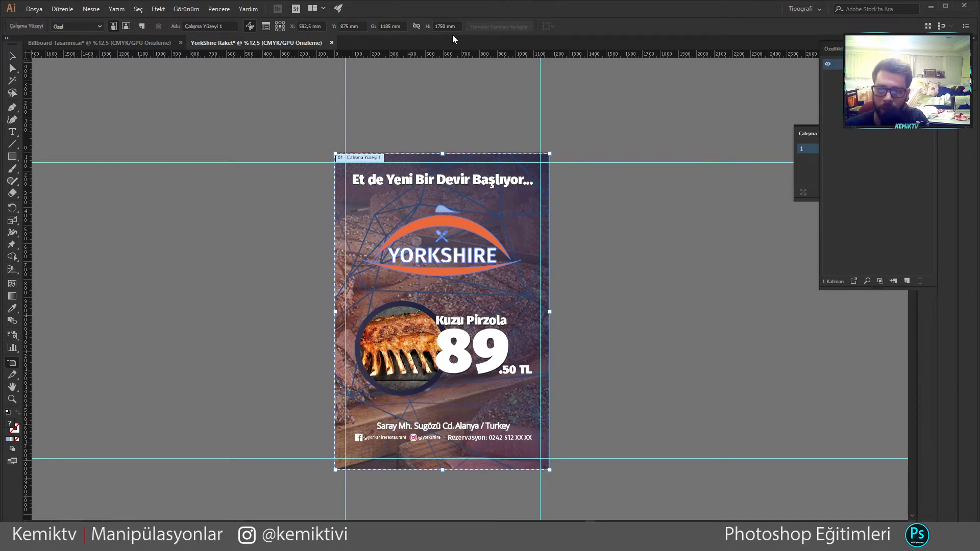
pyautogui.click(8, 58)
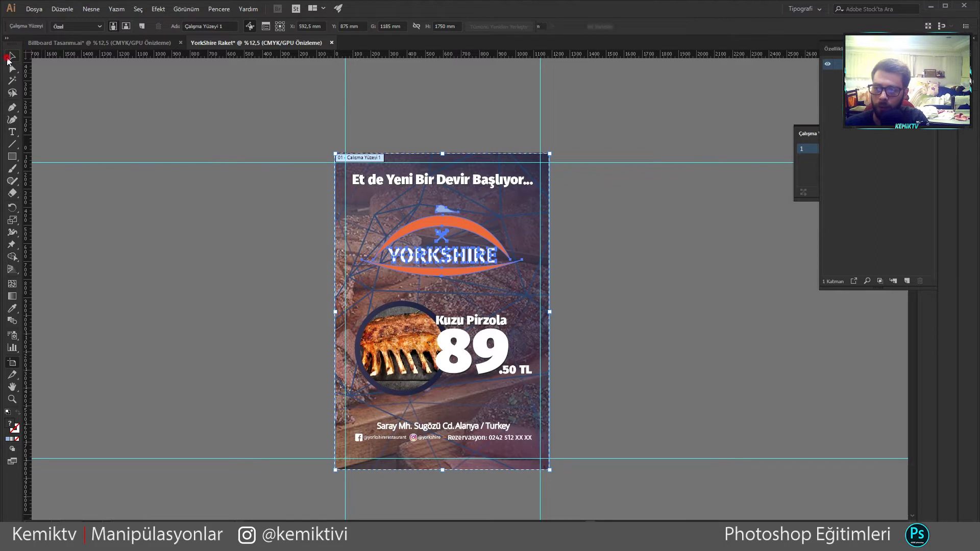
pyautogui.click(201, 120)
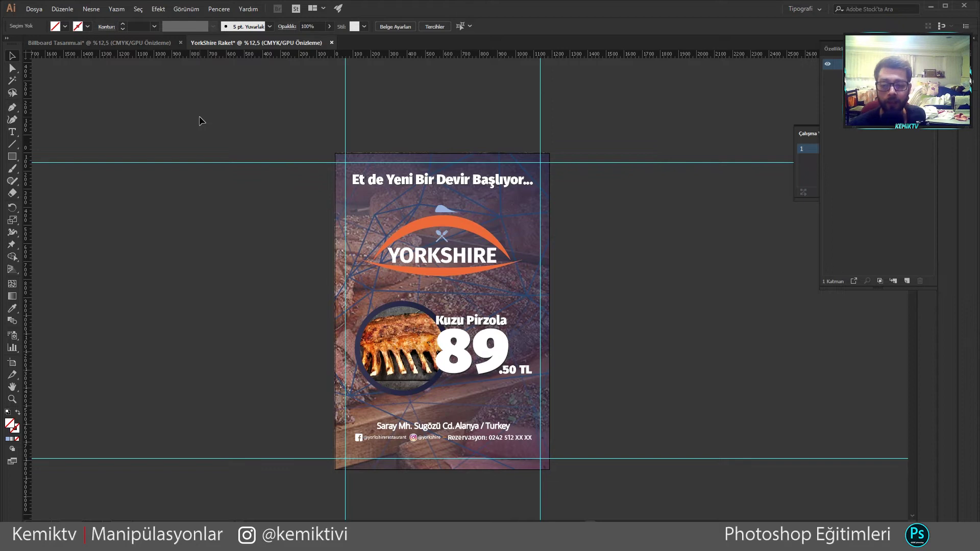
# Save As with type Illustrator EPS (*.EPS) to write YorkShire Raket.eps.
pyautogui.click(360, 181)
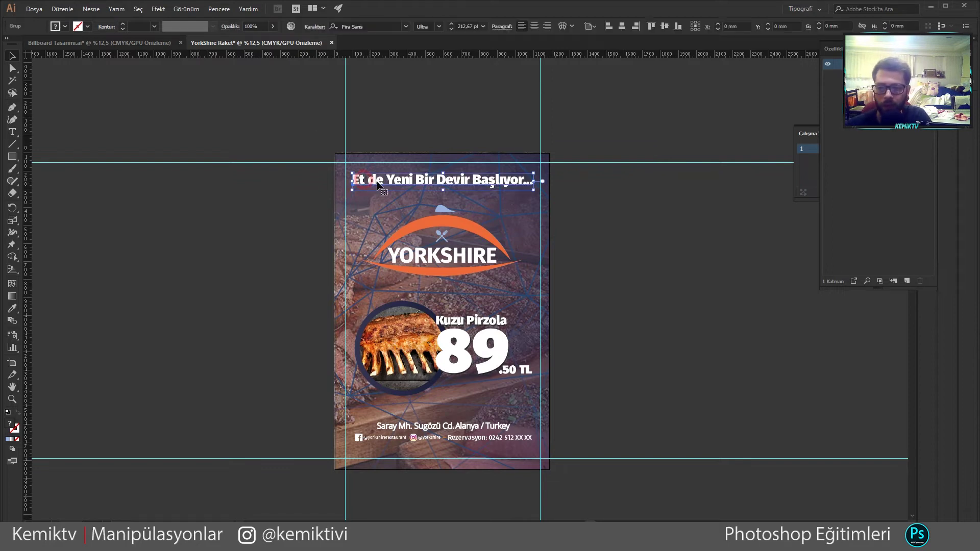
pyautogui.click(34, 9)
pyautogui.click(86, 103)
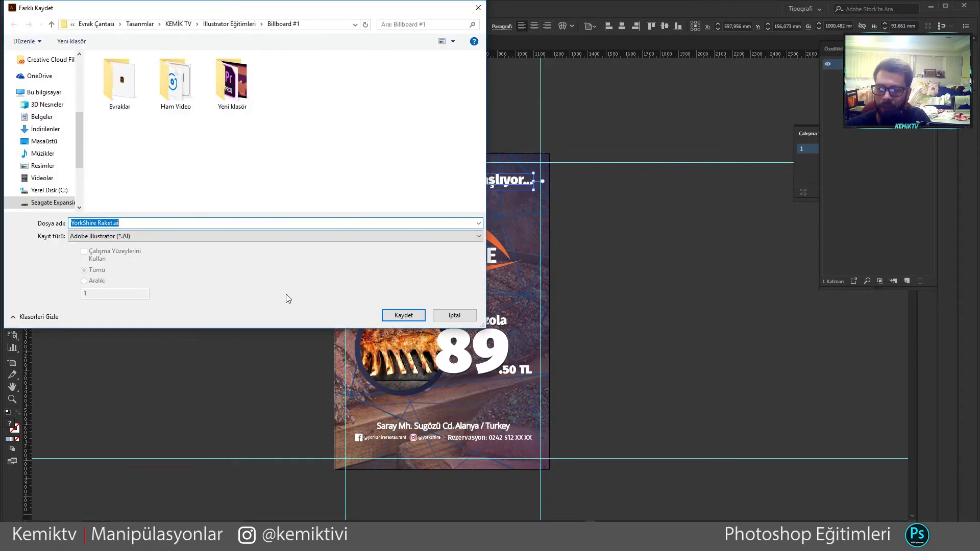
pyautogui.click(117, 236)
pyautogui.click(137, 254)
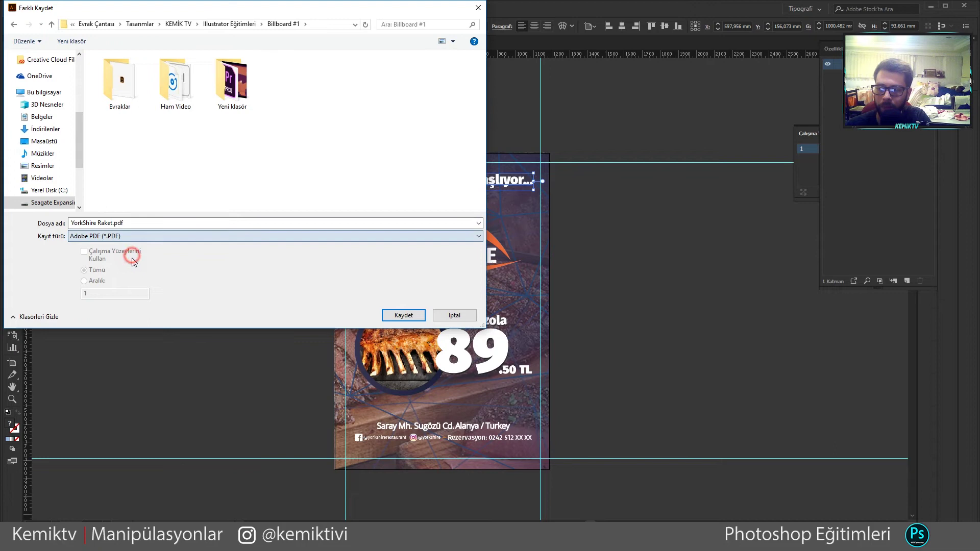
pyautogui.click(124, 235)
pyautogui.click(126, 253)
pyautogui.click(122, 236)
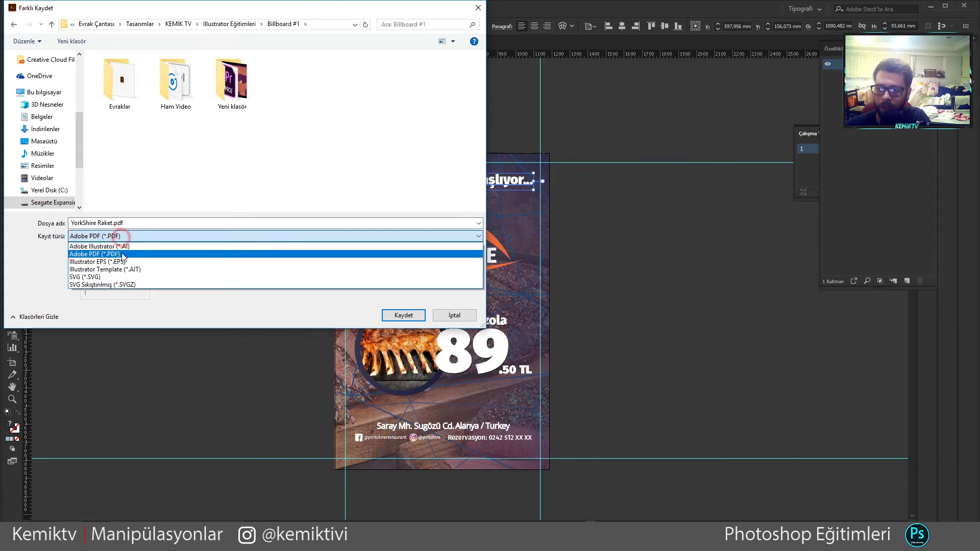
pyautogui.click(124, 261)
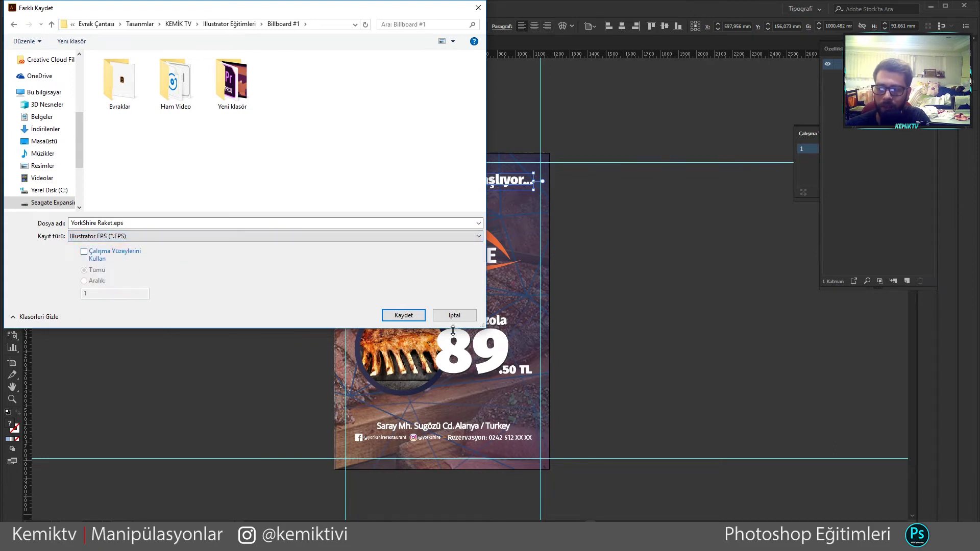
pyautogui.click(404, 315)
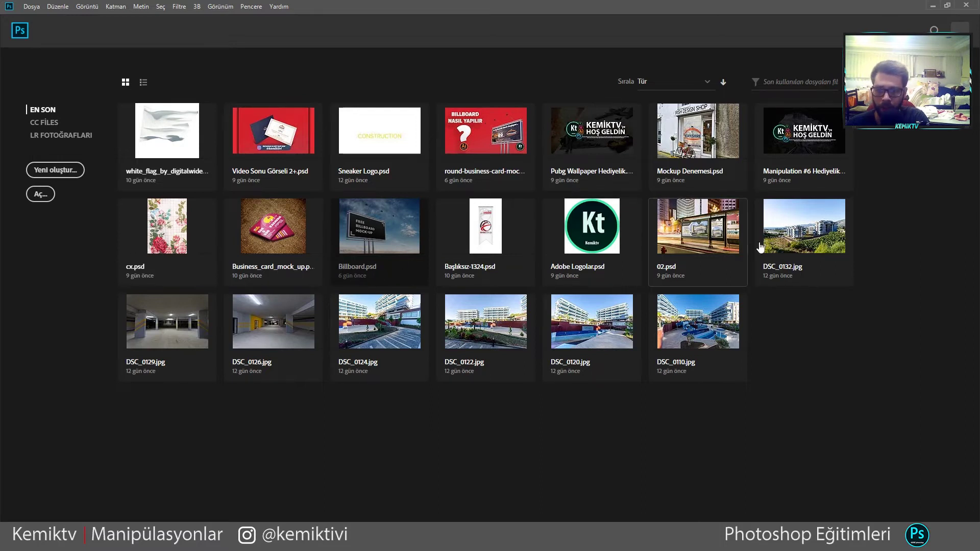
# Open the Replace Poster Image Here smart object in 02.psd and select all the Illustrator poster artwork.
pyautogui.click(687, 258)
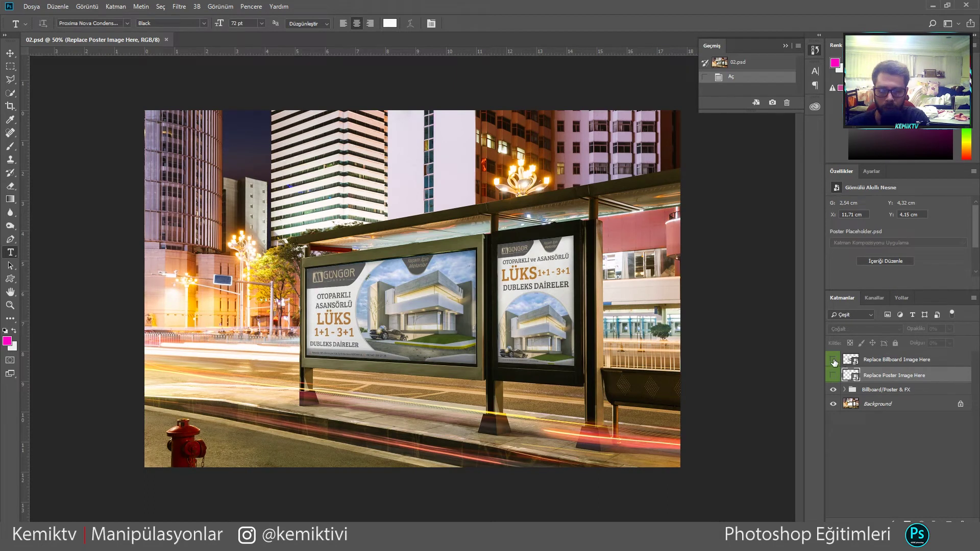
pyautogui.click(833, 376)
pyautogui.doubleClick(850, 376)
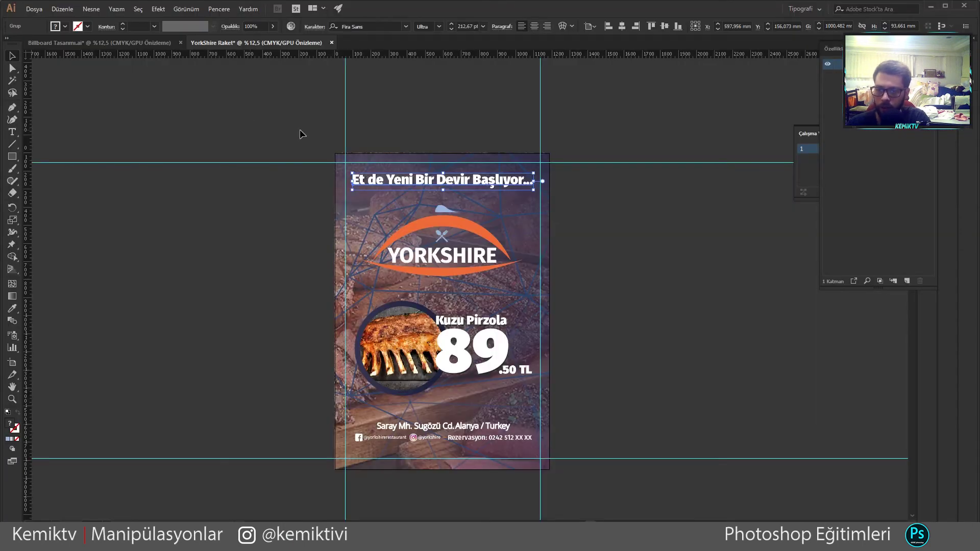
pyautogui.hotkey('ctrl', 'a')
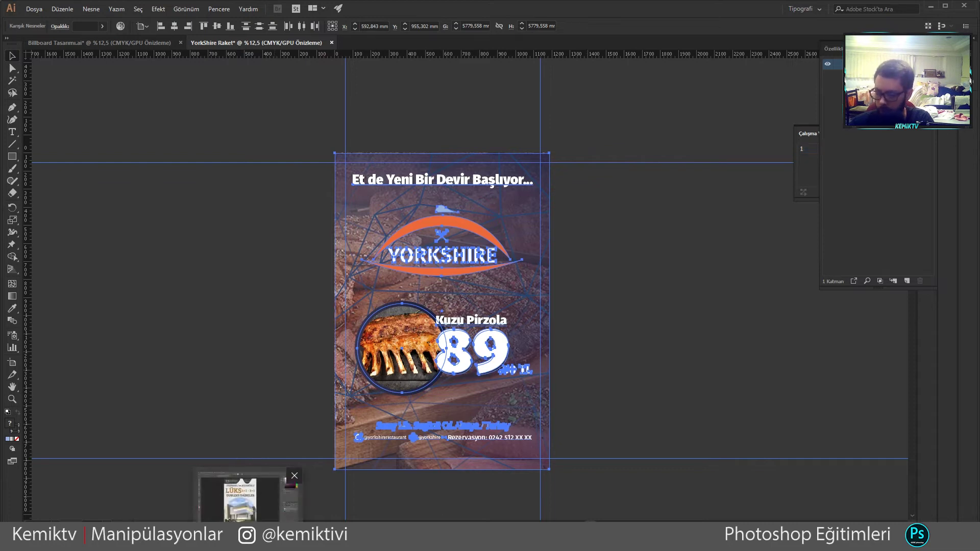
pyautogui.click(240, 498)
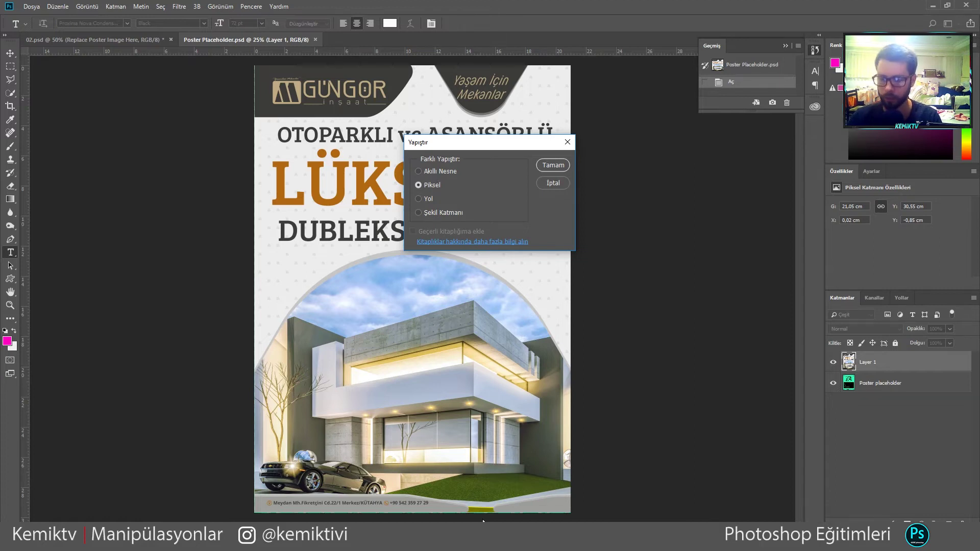
# Bring up the screen recorder window over Photoshop.
pyautogui.hotkey('alt', 'Tab')
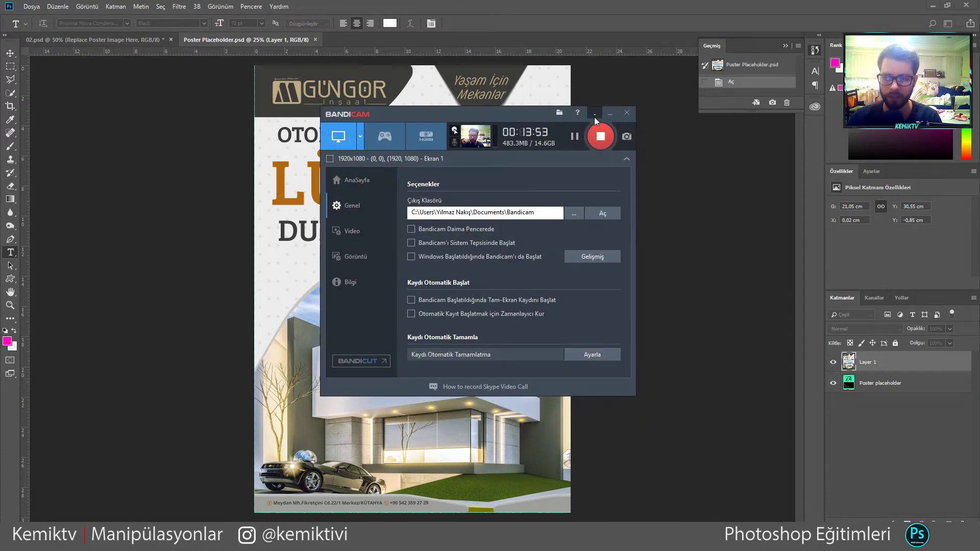
# Minimize the Bandicam window to reveal Photoshop's Paste As dialog.
pyautogui.click(611, 112)
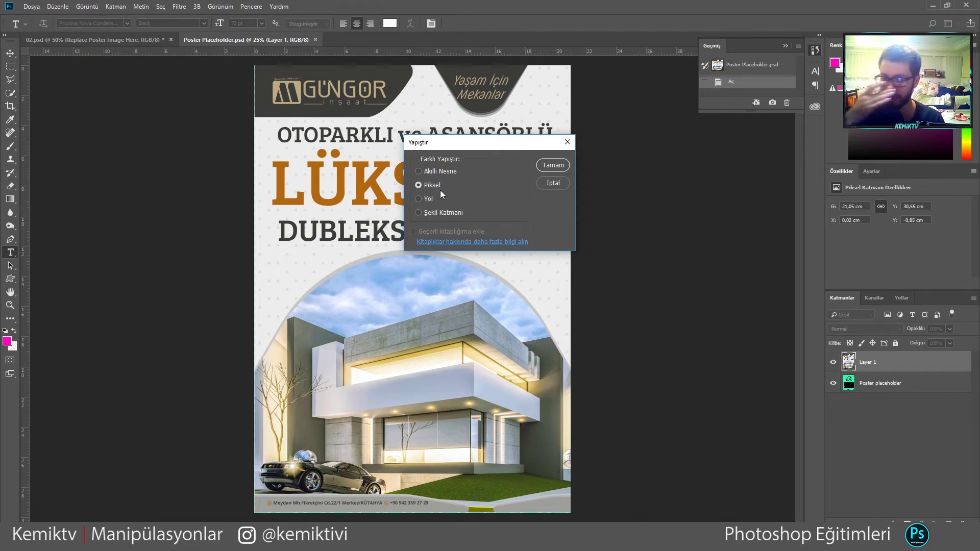
# Confirm the paste as Pixels, adding the poster as layer Katman 1.
pyautogui.click(553, 170)
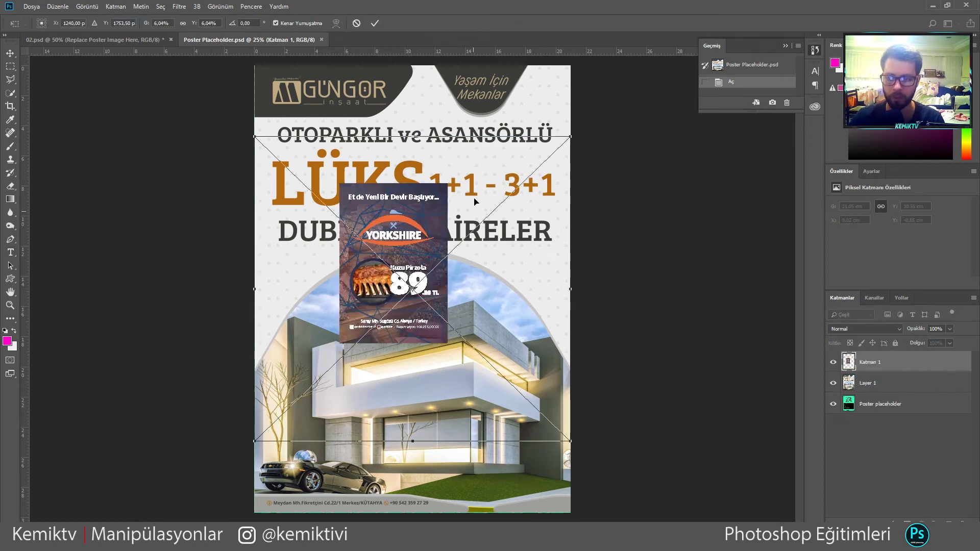
# Scale the pasted YorkShire poster up so it covers the placeholder.
pyautogui.scroll(-3, 521, 194)
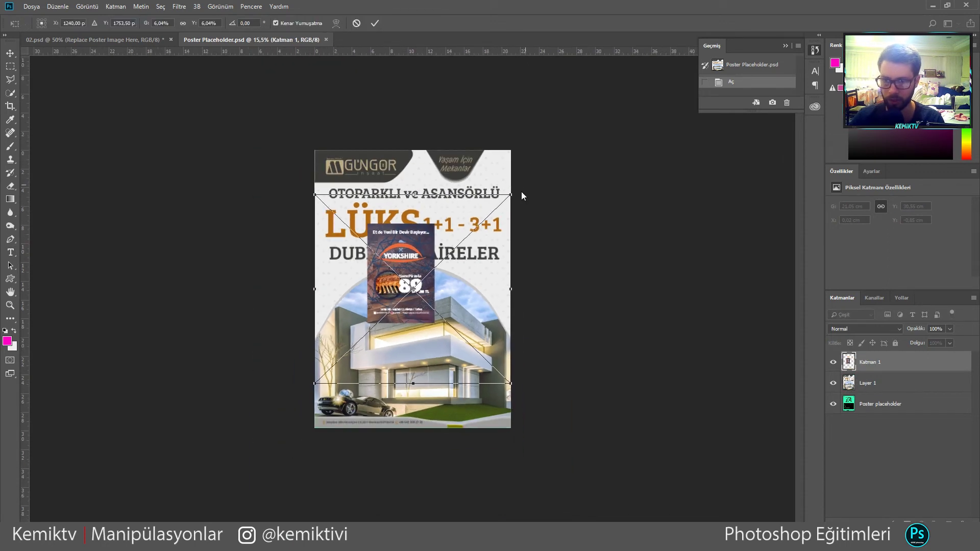
pyautogui.moveTo(510, 194); pyautogui.dragTo(658, 68)
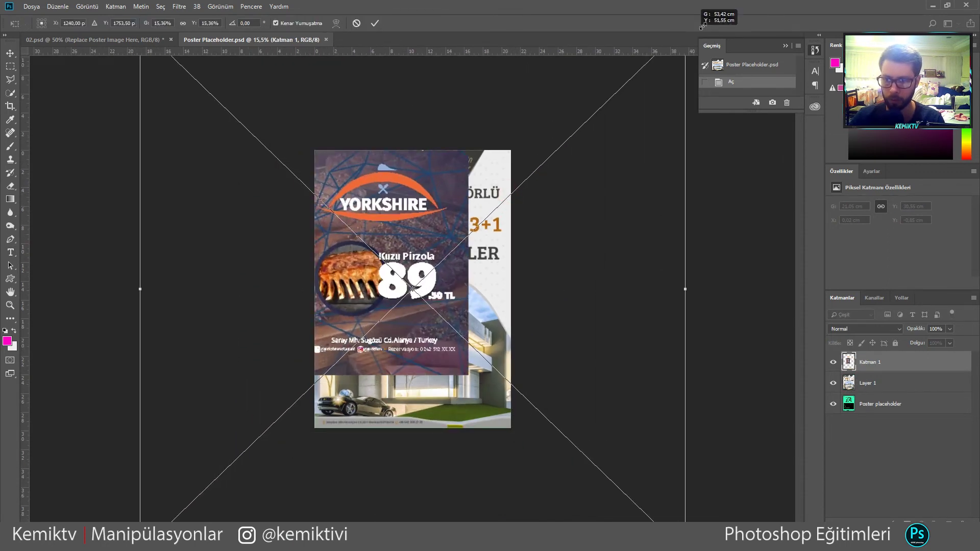
pyautogui.scroll(-3, 503, 269)
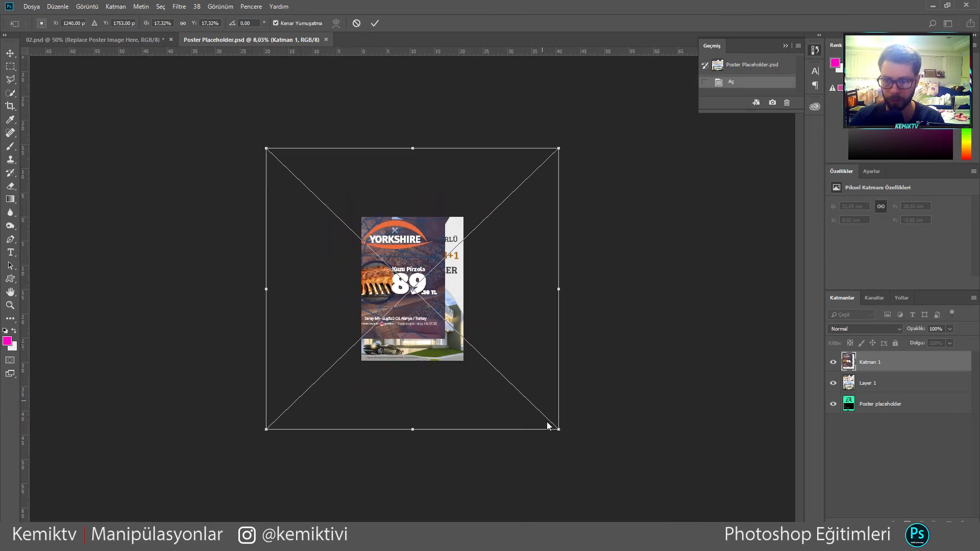
pyautogui.moveTo(559, 433); pyautogui.dragTo(648, 486)
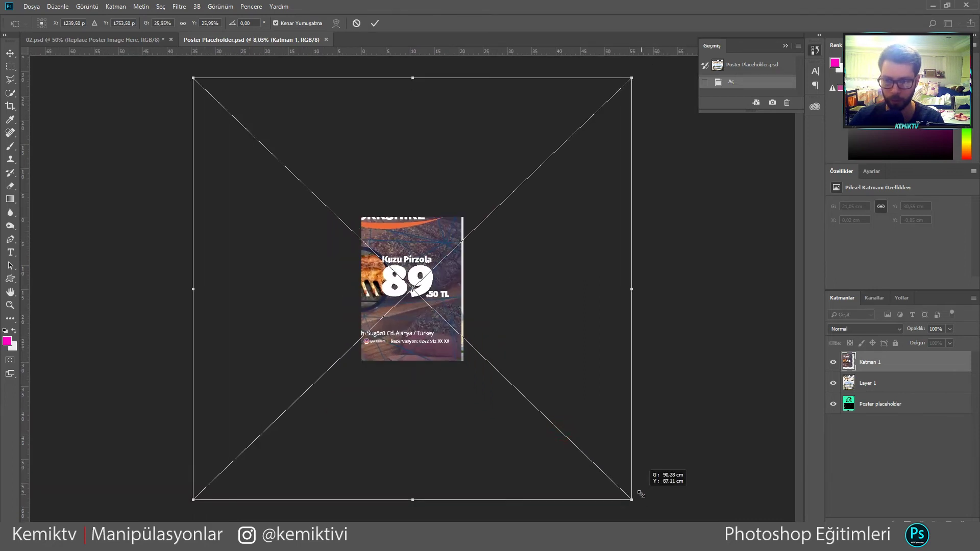
pyautogui.click(374, 23)
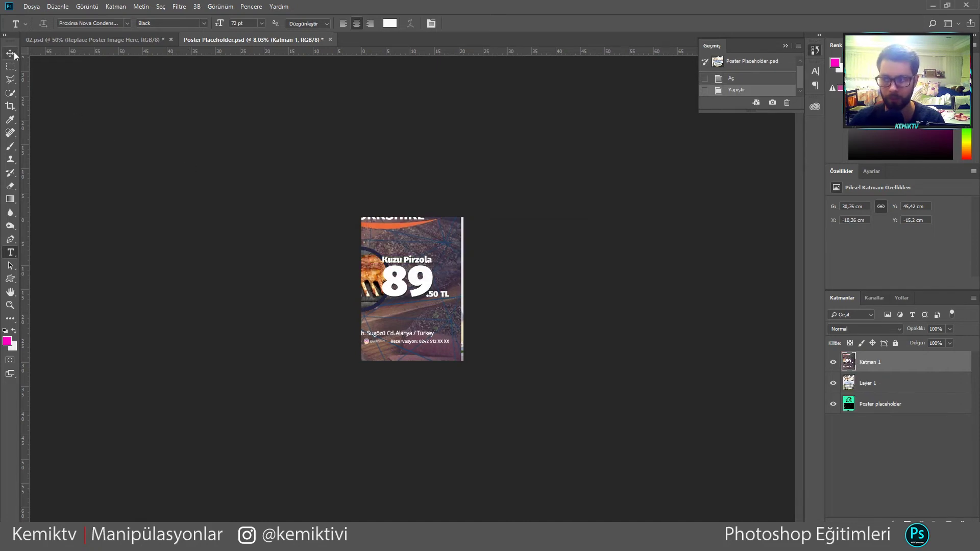
# Reposition the poster, convert it to a smart object, shrink it to fit, and save.
pyautogui.press('v')
pyautogui.moveTo(392, 231); pyautogui.dragTo(442, 306)
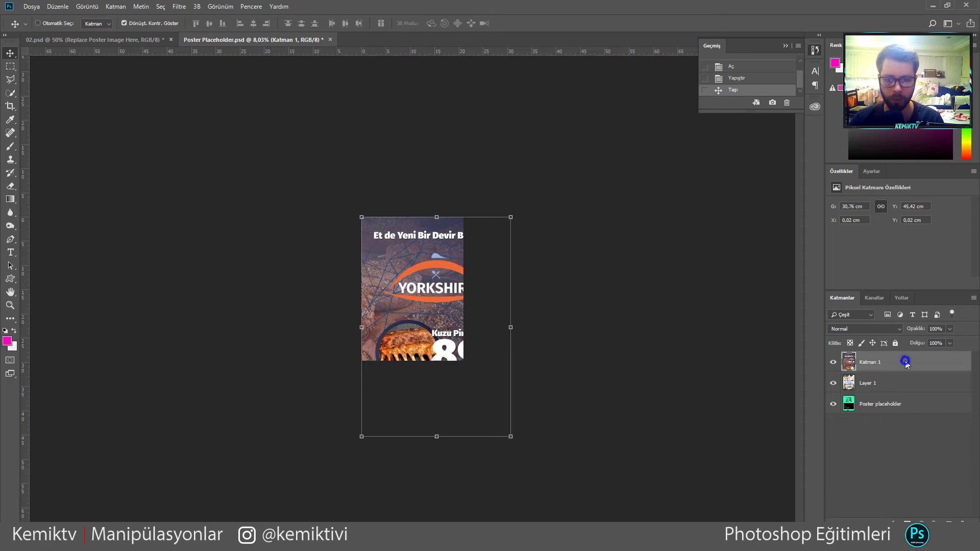
pyautogui.rightClick(904, 362)
pyautogui.click(817, 240)
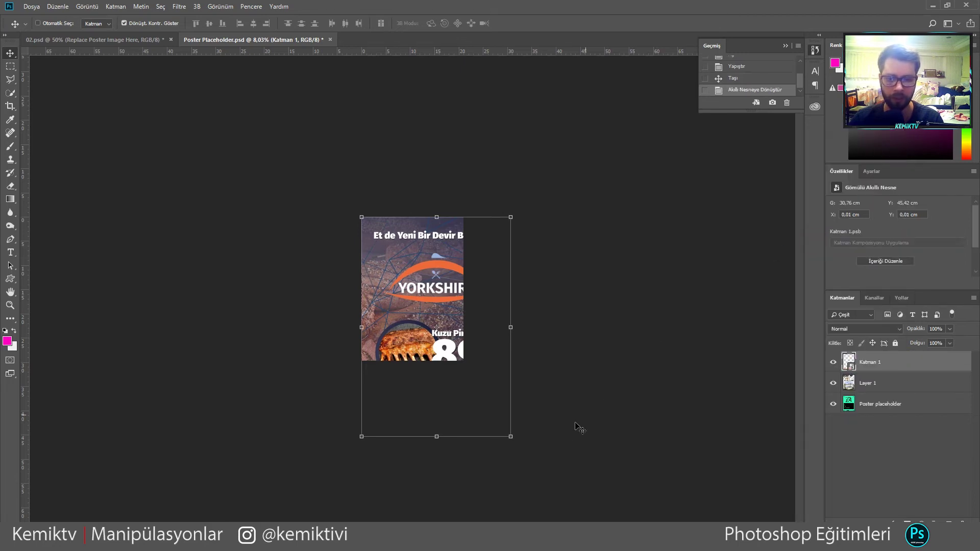
pyautogui.moveTo(515, 433); pyautogui.dragTo(468, 365)
pyautogui.click(375, 23)
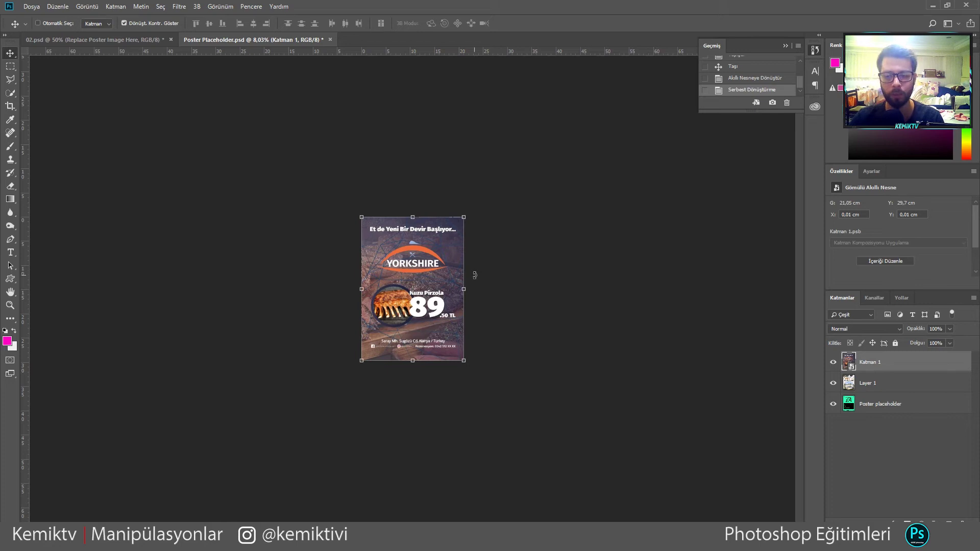
pyautogui.hotkey('ctrl', 's')
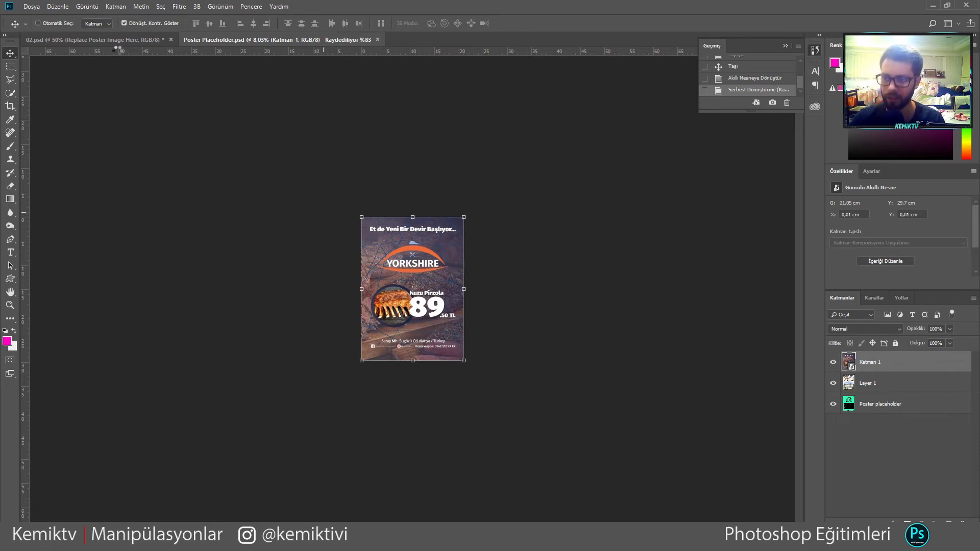
pyautogui.click(119, 40)
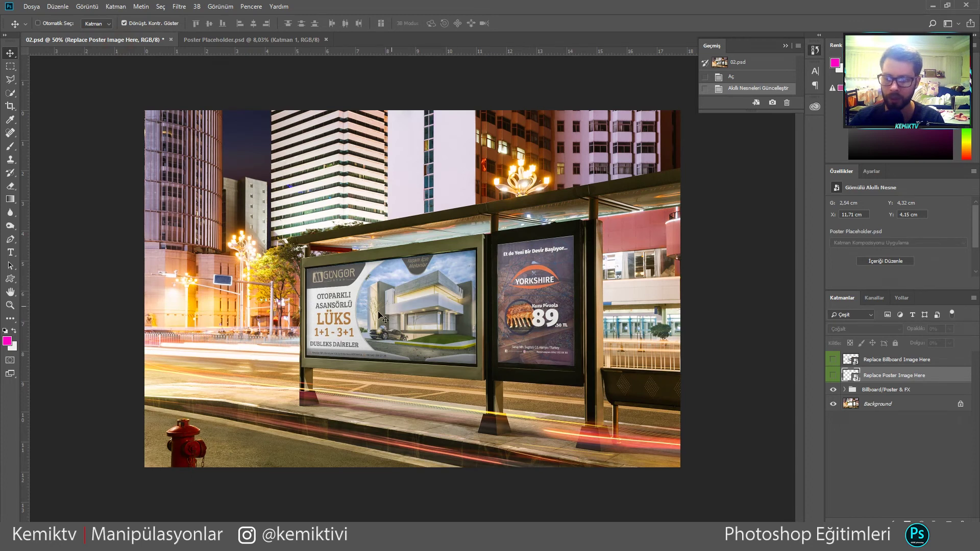
# Marquee-select all artwork in Illustrator's Billboard Tasarımı.ai, then return to Photoshop.
pyautogui.hotkey('alt', 'Tab')
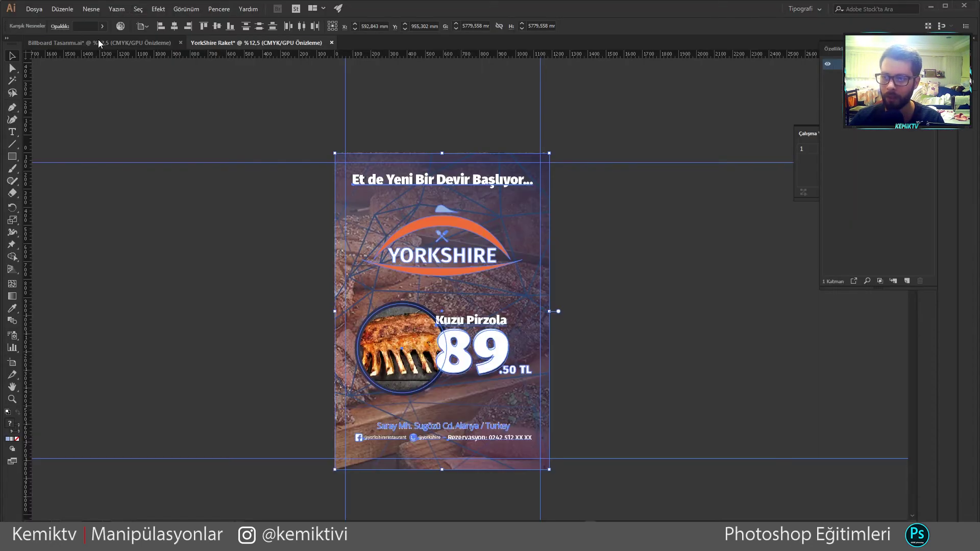
pyautogui.click(99, 43)
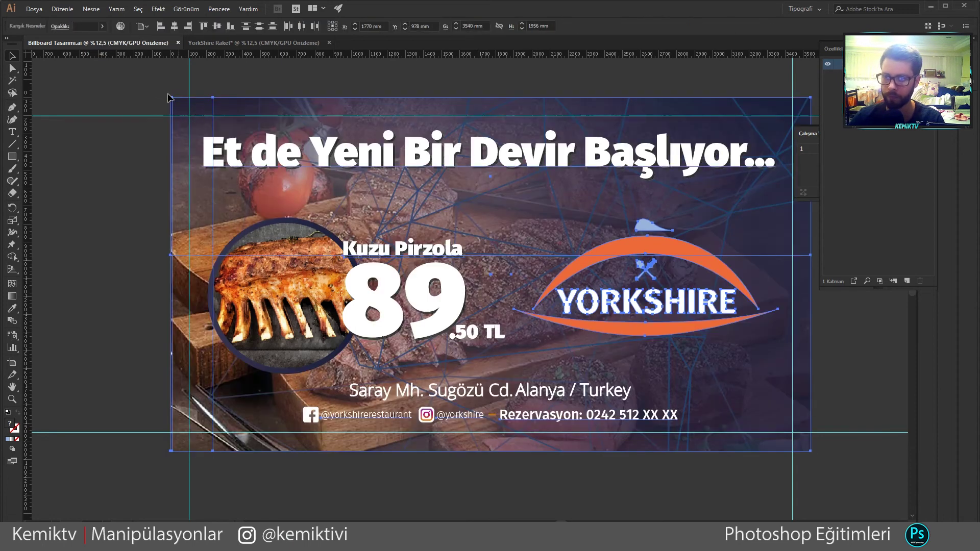
pyautogui.click(149, 89)
pyautogui.moveTo(148, 90); pyautogui.dragTo(763, 431)
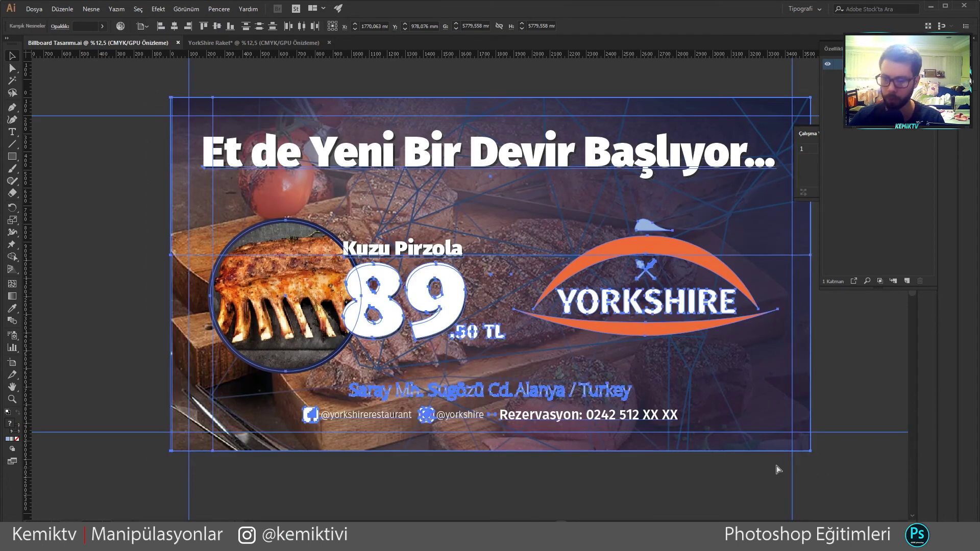
pyautogui.hotkey('alt', 'Tab')
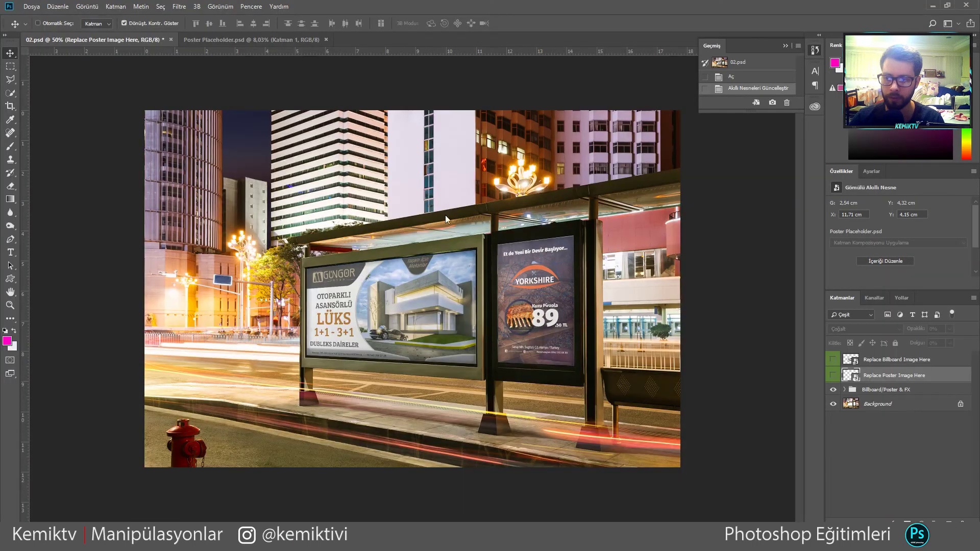
# Open the Replace Billboard Image Here smart object, paste the YorkShire design, and scale and position it.
pyautogui.doubleClick(850, 359)
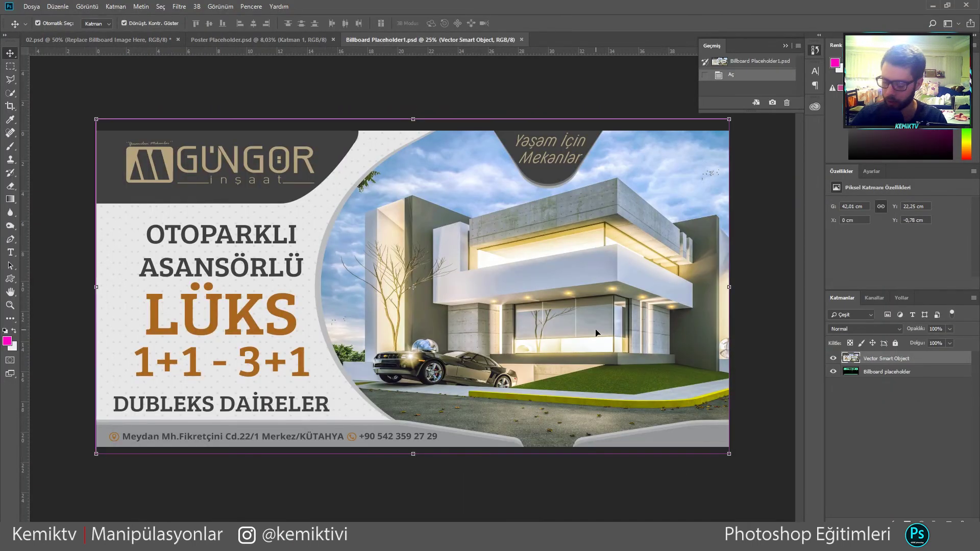
pyautogui.hotkey('ctrl', 'v')
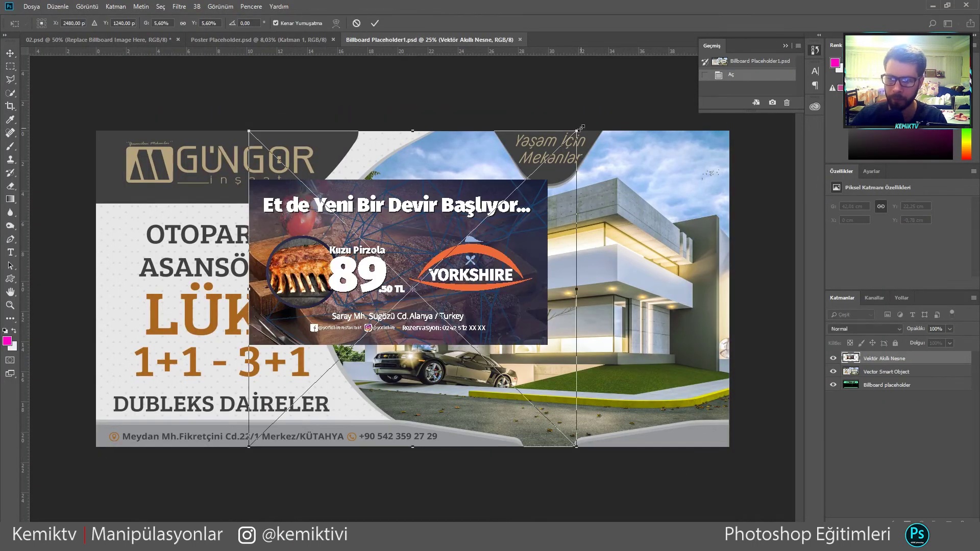
pyautogui.moveTo(599, 115); pyautogui.dragTo(857, 5)
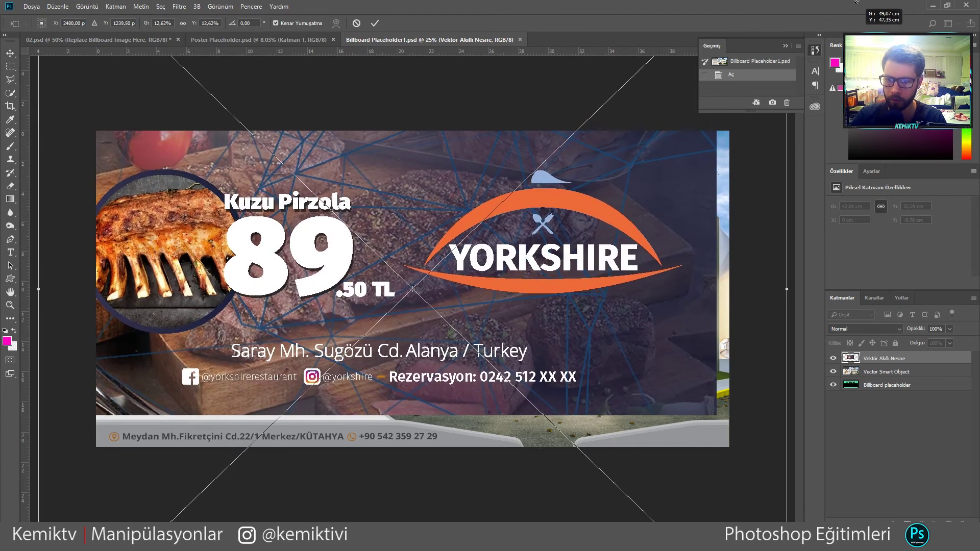
pyautogui.click(374, 23)
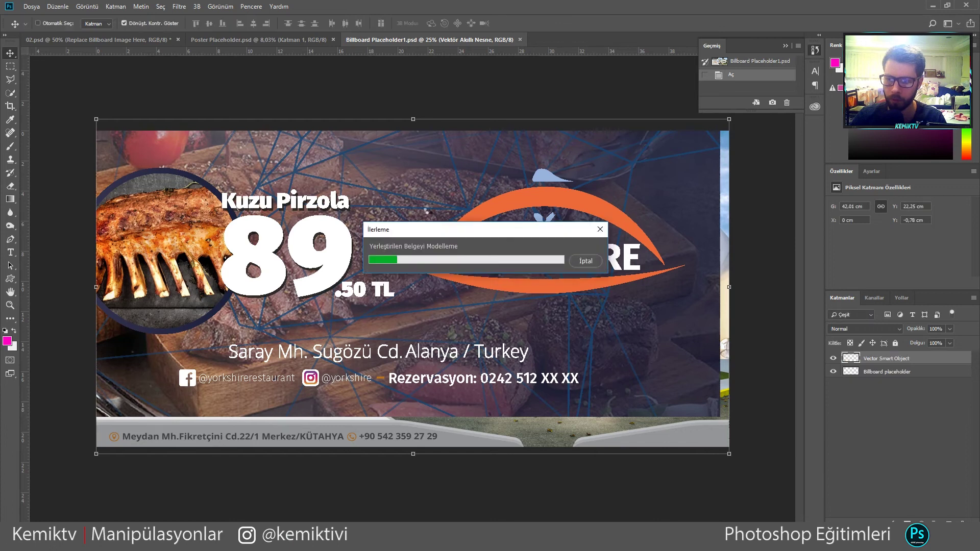
pyautogui.scroll(-3, 410, 202)
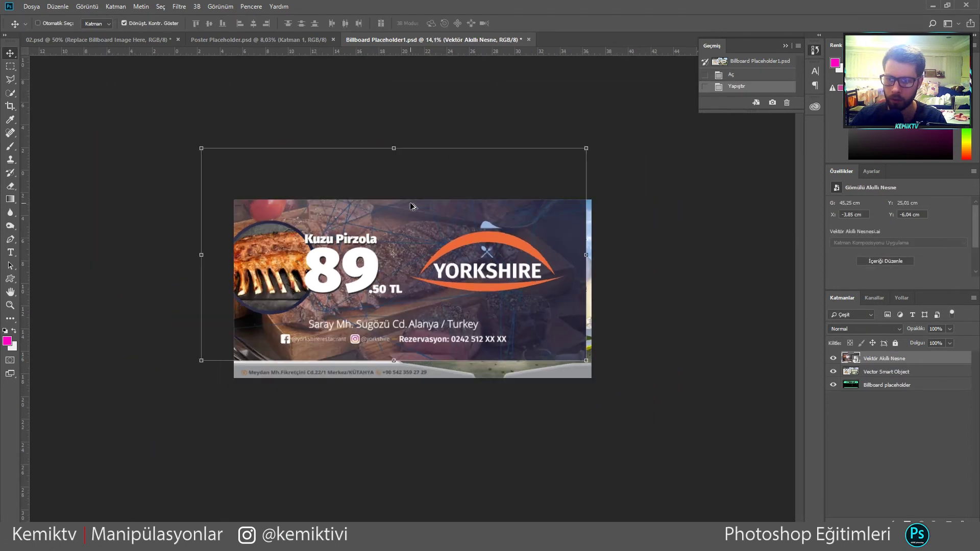
pyautogui.moveTo(348, 217)
pyautogui.mouseDown()
pyautogui.moveTo(385, 269)
pyautogui.moveTo(363, 257)
pyautogui.mouseUp()
pyautogui.hotkey('ctrl', 't')
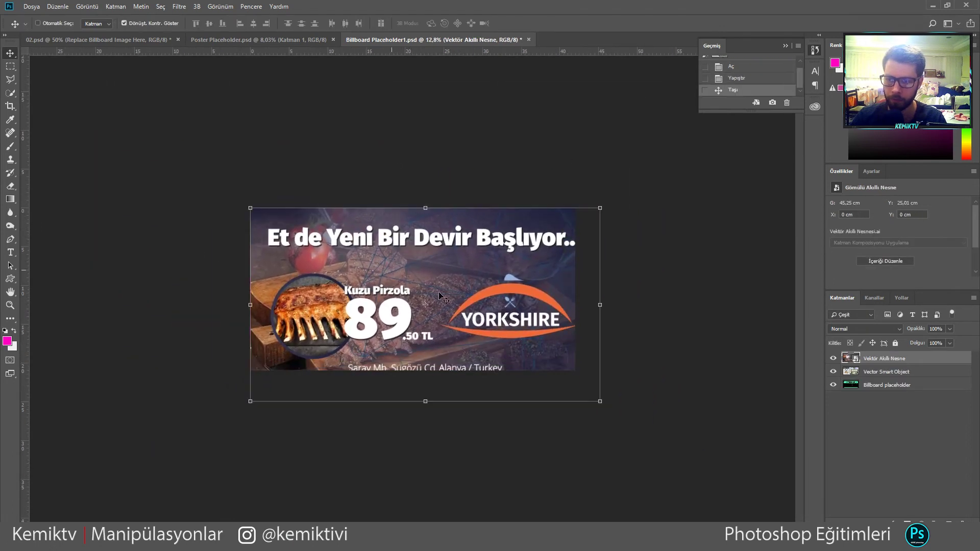
pyautogui.moveTo(599, 401); pyautogui.dragTo(576, 377)
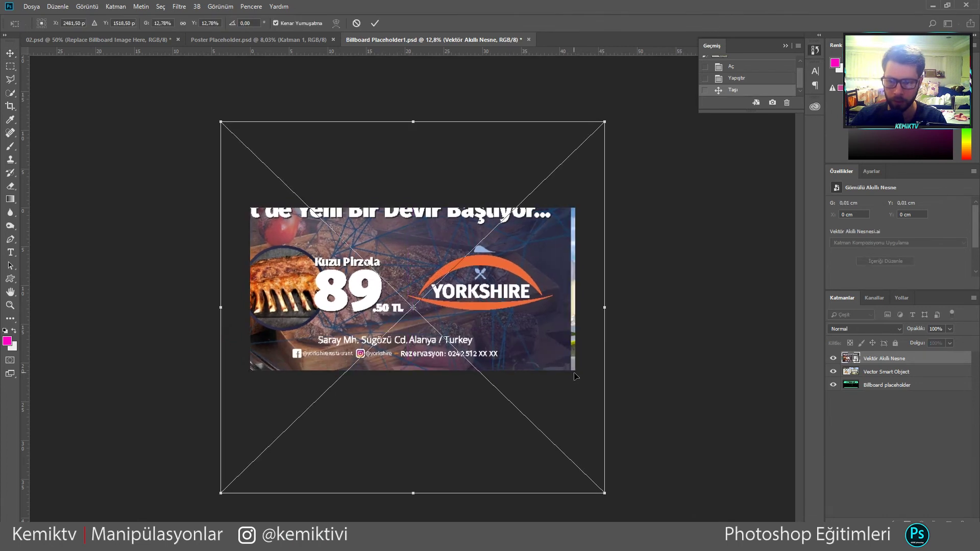
pyautogui.click(374, 23)
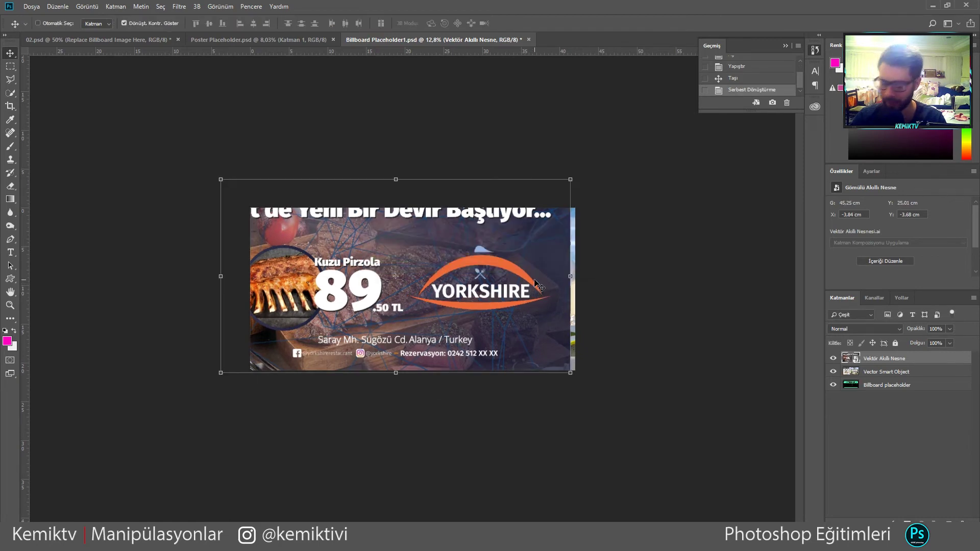
# Delete the misplaced design layer, paste it again, and enlarge it to cover the billboard.
pyautogui.press('Delete')
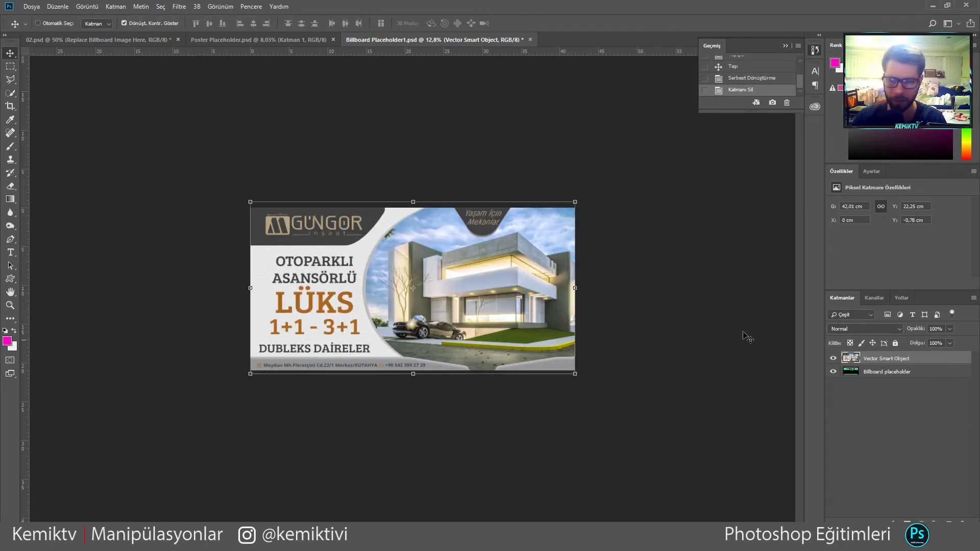
pyautogui.hotkey('ctrl', 'v')
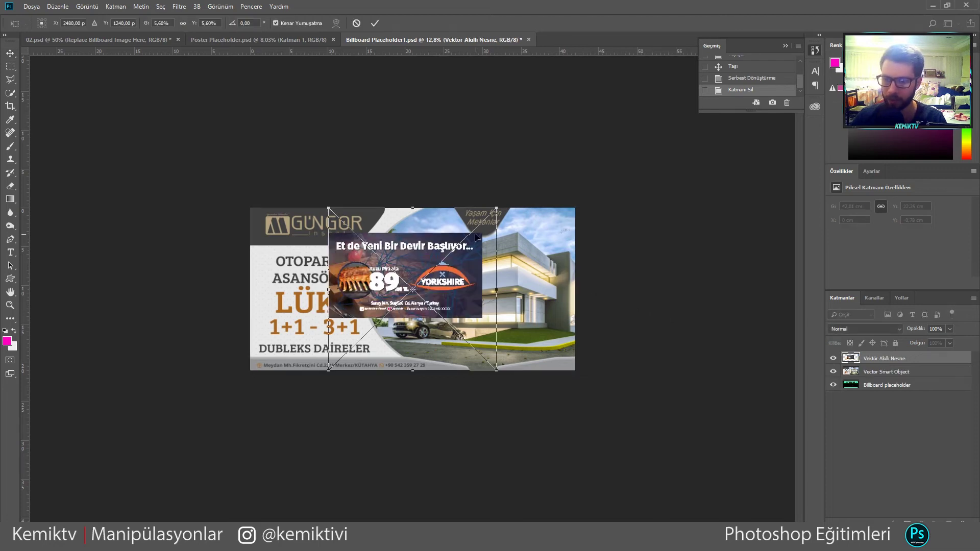
pyautogui.moveTo(498, 208); pyautogui.dragTo(659, 69)
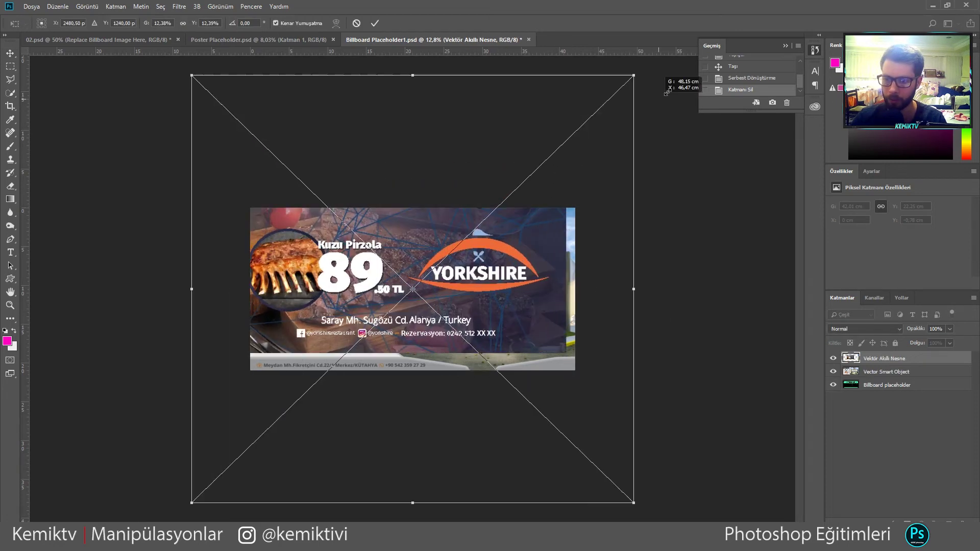
pyautogui.click(375, 23)
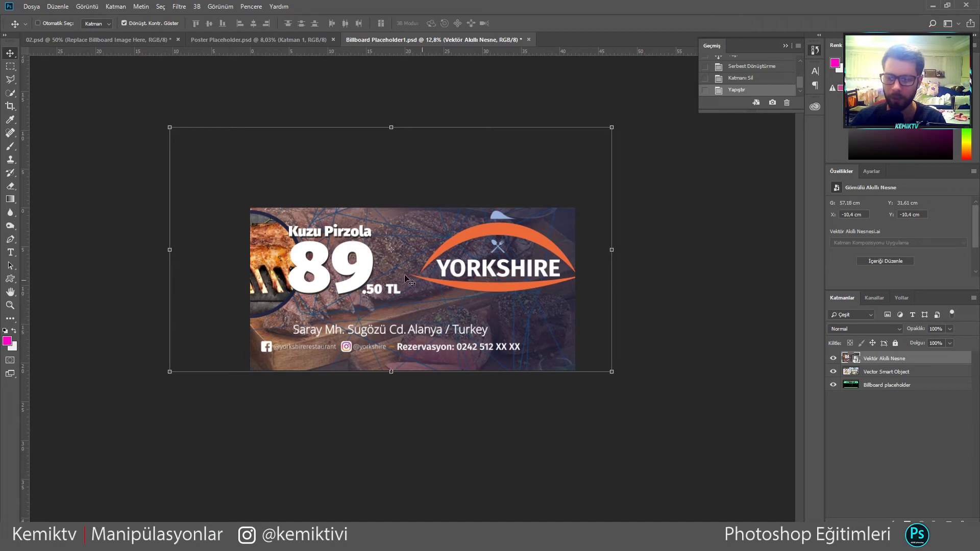
# Check the billboard artboard in Illustrator, then paste the YorkShire design again in Photoshop.
pyautogui.hotkey('alt', 'Tab')
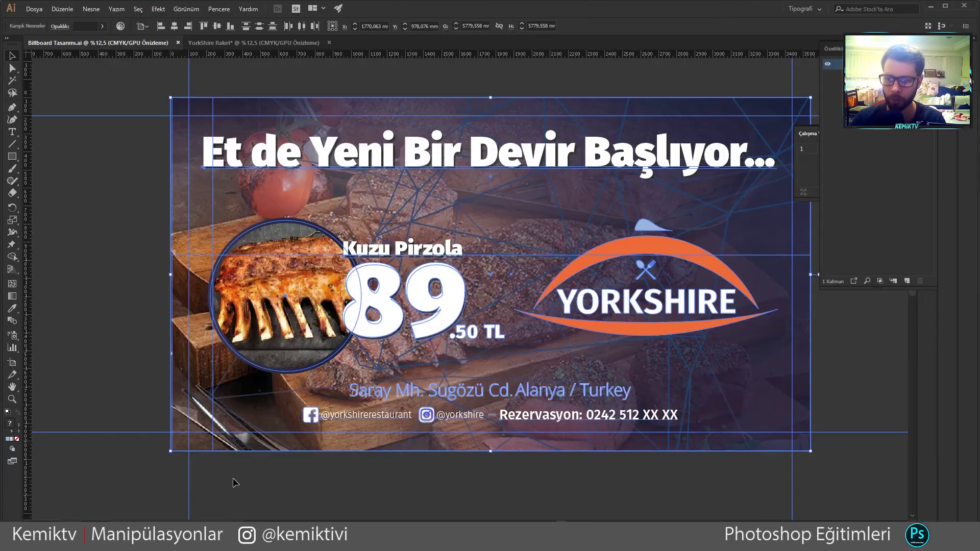
pyautogui.hotkey('alt', 'Tab')
pyautogui.hotkey('ctrl', 'v')
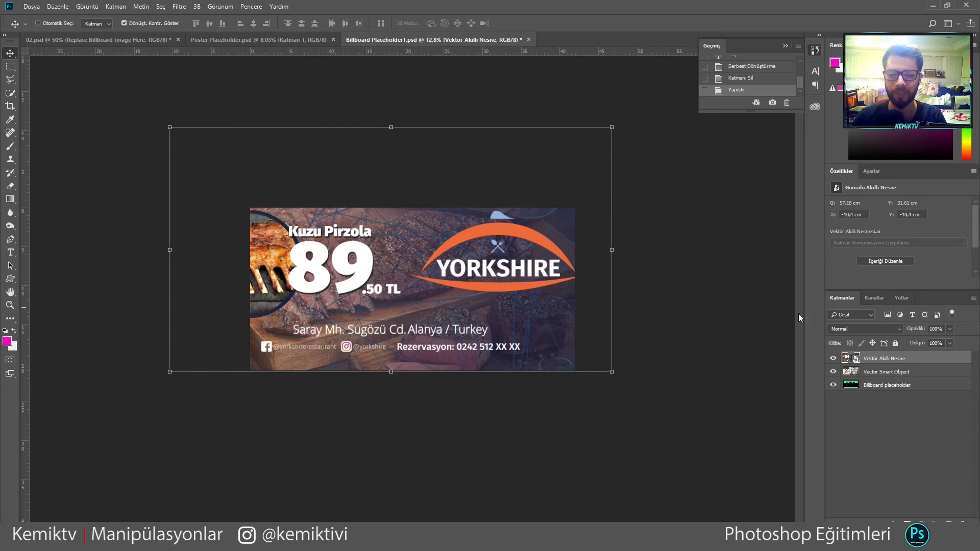
# Rasterize the YorkShire layer, align it to the top-left corner, and convert it to a smart object.
pyautogui.rightClick(871, 358)
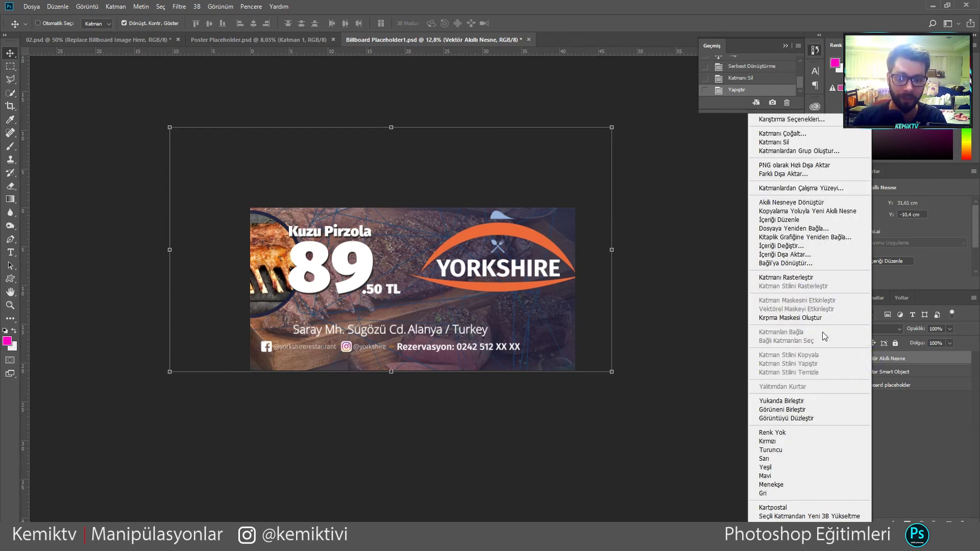
pyautogui.click(806, 280)
pyautogui.moveTo(521, 262); pyautogui.dragTo(601, 344)
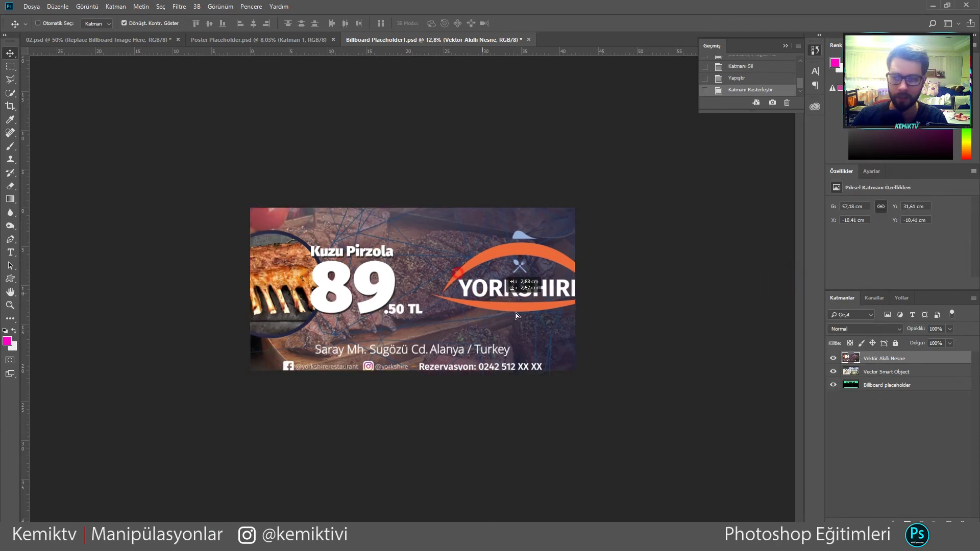
pyautogui.rightClick(877, 359)
pyautogui.click(796, 241)
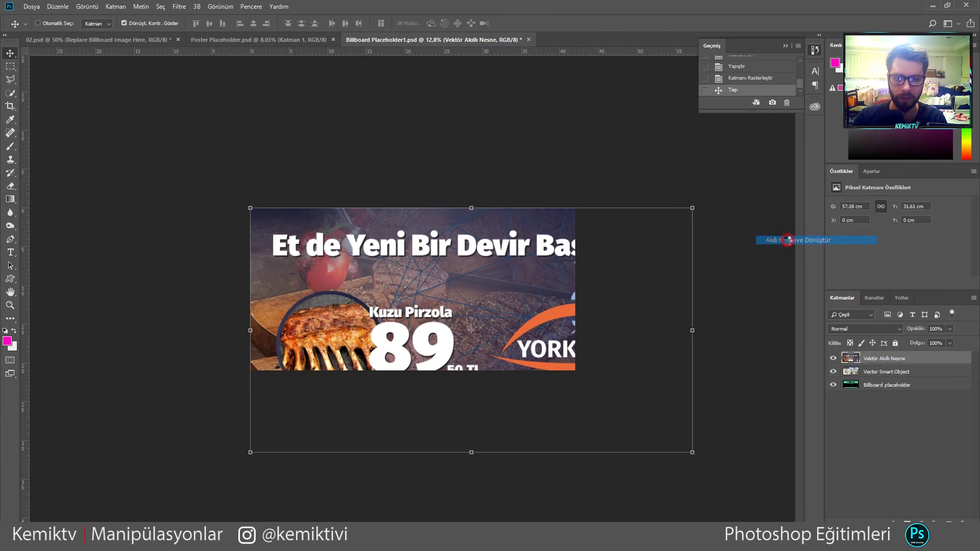
# Scale the design to about 73.7% to fit the billboard and save it.
pyautogui.moveTo(692, 454)
pyautogui.mouseDown()
pyautogui.moveTo(634, 400)
pyautogui.moveTo(578, 384)
pyautogui.mouseUp()
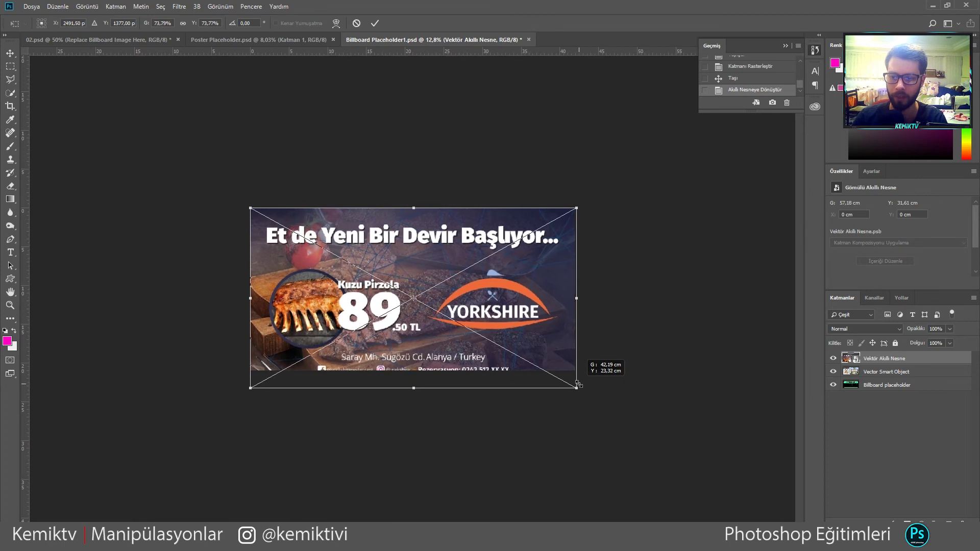
pyautogui.moveTo(578, 384); pyautogui.dragTo(577, 383)
pyautogui.moveTo(552, 307); pyautogui.dragTo(554, 299)
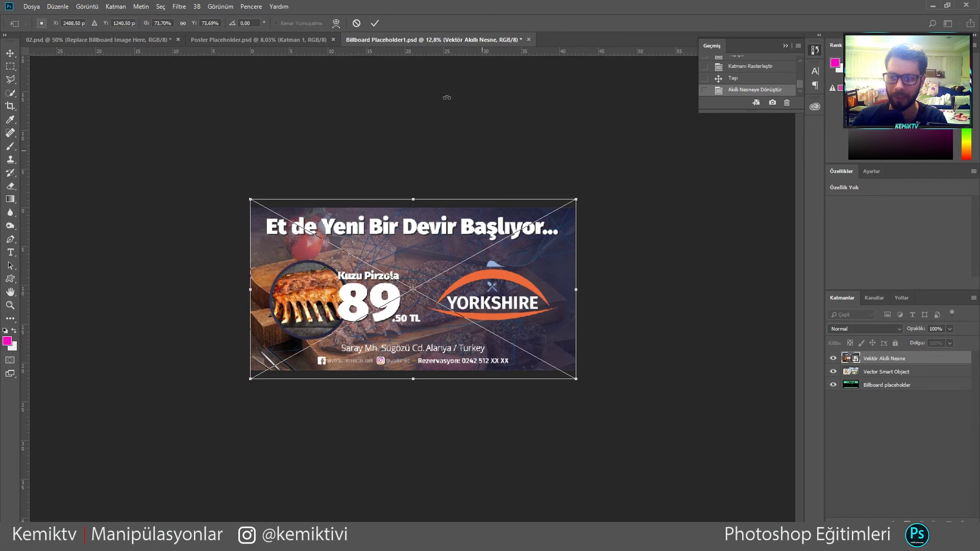
pyautogui.click(374, 24)
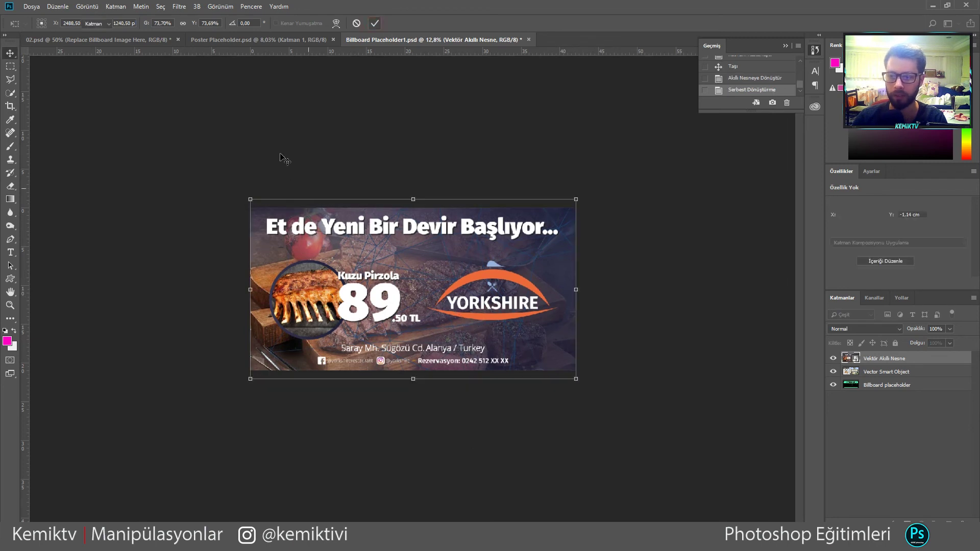
pyautogui.hotkey('ctrl', 's')
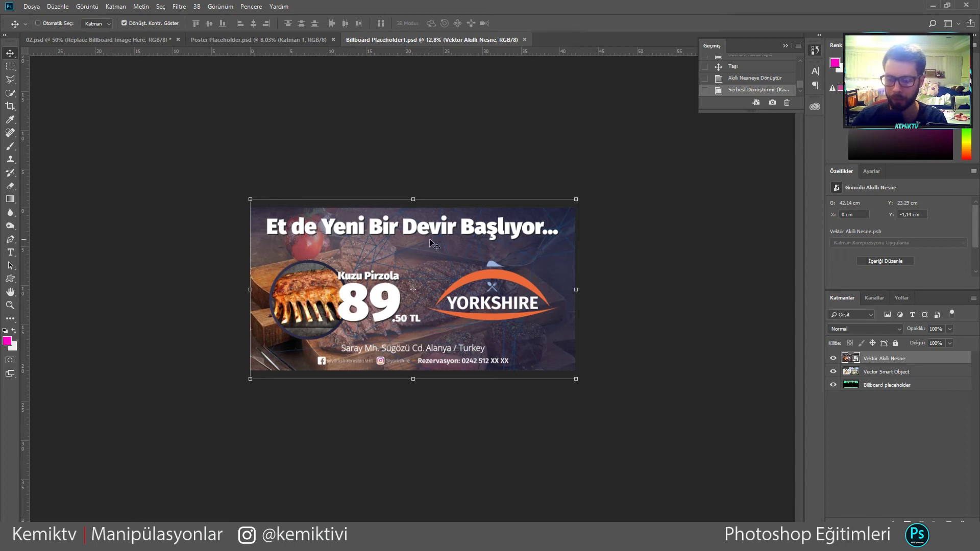
pyautogui.click(144, 39)
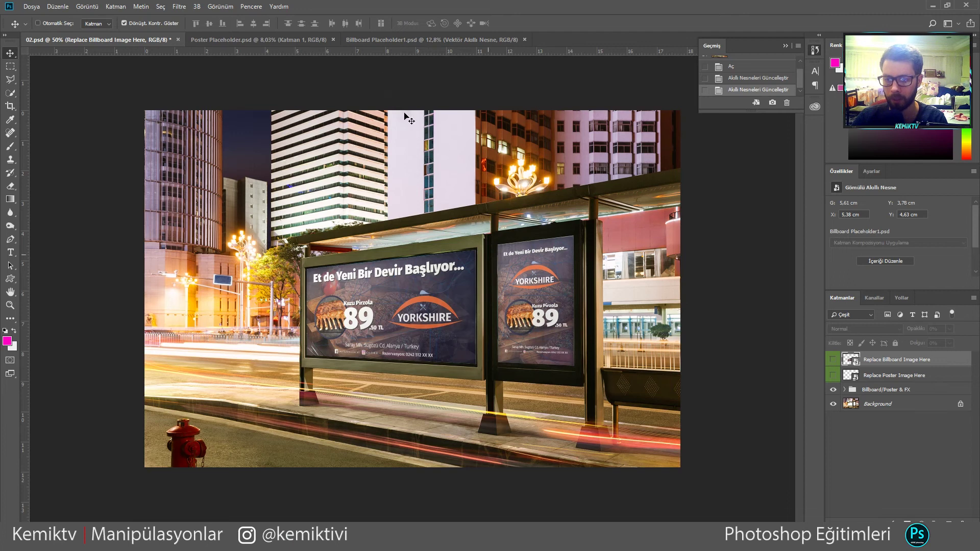
# In Poster Placeholder.psd, enlarge the poster slightly, nudge it down, and save.
pyautogui.click(322, 39)
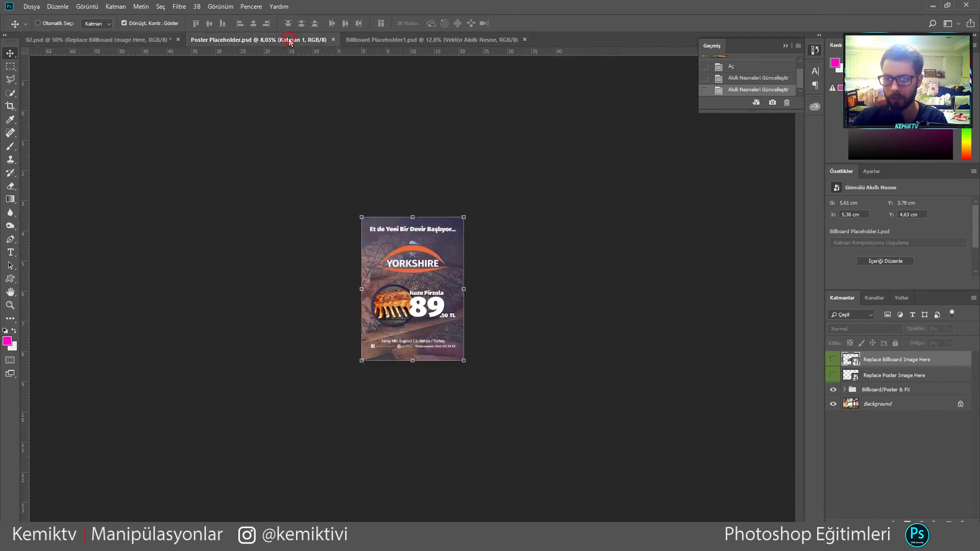
pyautogui.click(464, 217)
pyautogui.moveTo(465, 216); pyautogui.dragTo(469, 212)
pyautogui.hotkey('shift', 'Down')
pyautogui.hotkey('shift', 'Down')
pyautogui.hotkey('shift', 'Down')
pyautogui.hotkey('shift', 'Down')
pyautogui.hotkey('shift', 'Down')
pyautogui.hotkey('shift', 'Down')
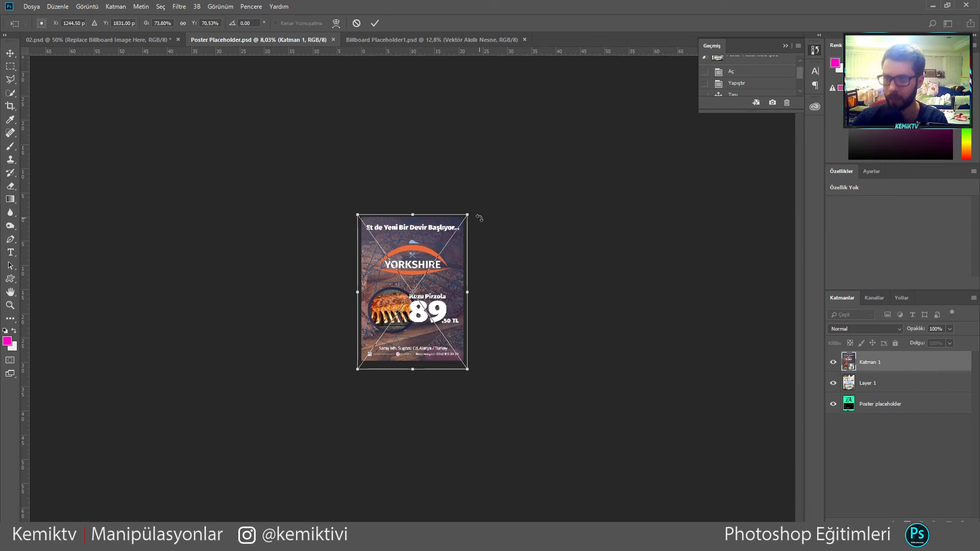
pyautogui.click(373, 23)
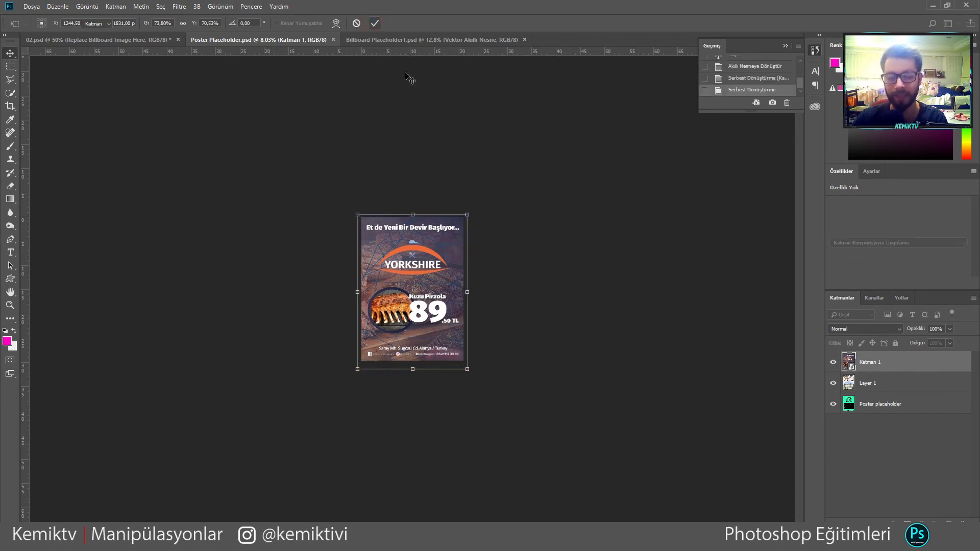
pyautogui.hotkey('ctrl', 's')
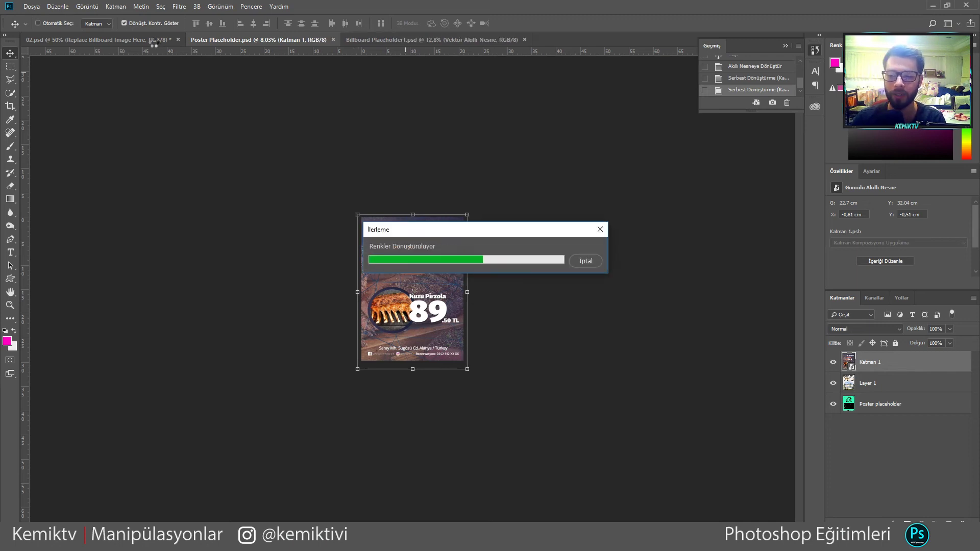
pyautogui.click(154, 40)
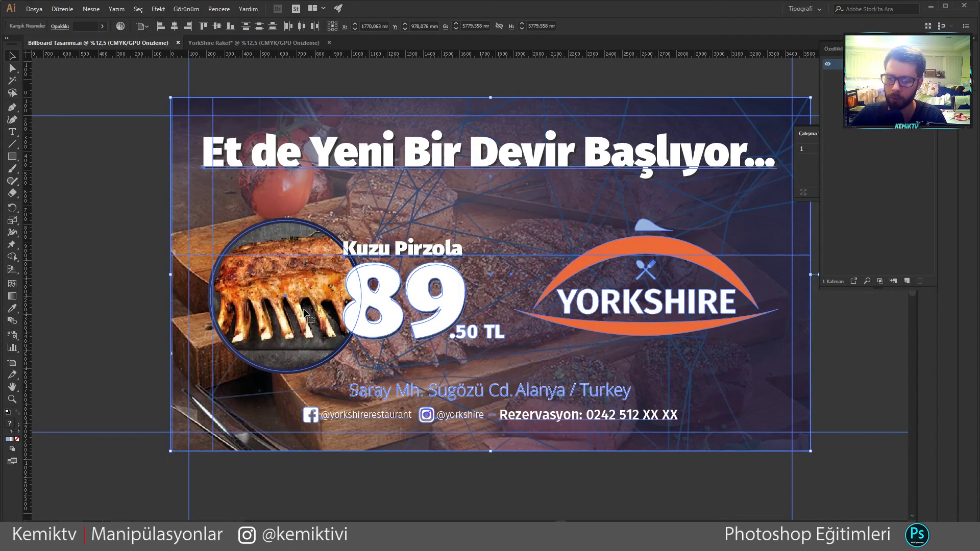
# Switch to the YorkShire Raket poster document in Illustrator with nothing selected.
pyautogui.click(242, 43)
pyautogui.click(299, 138)
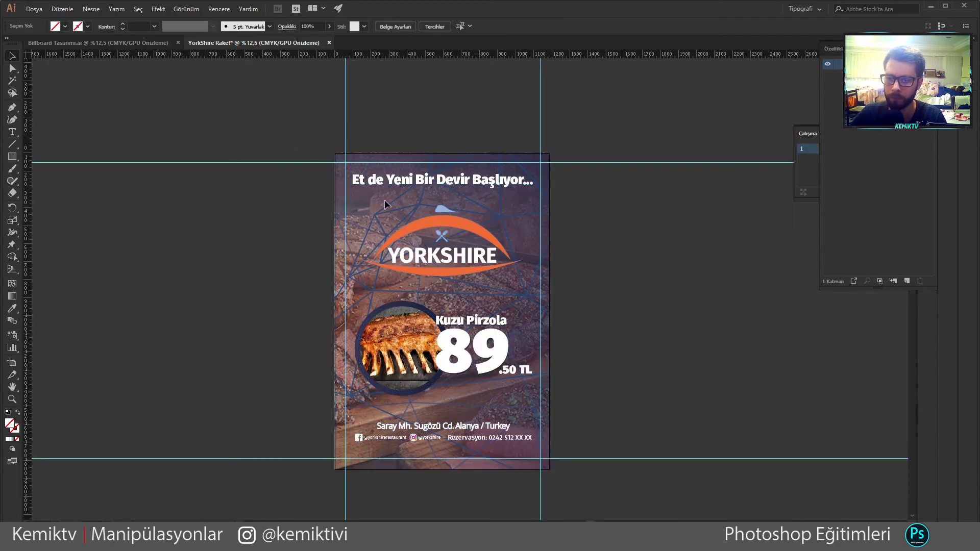